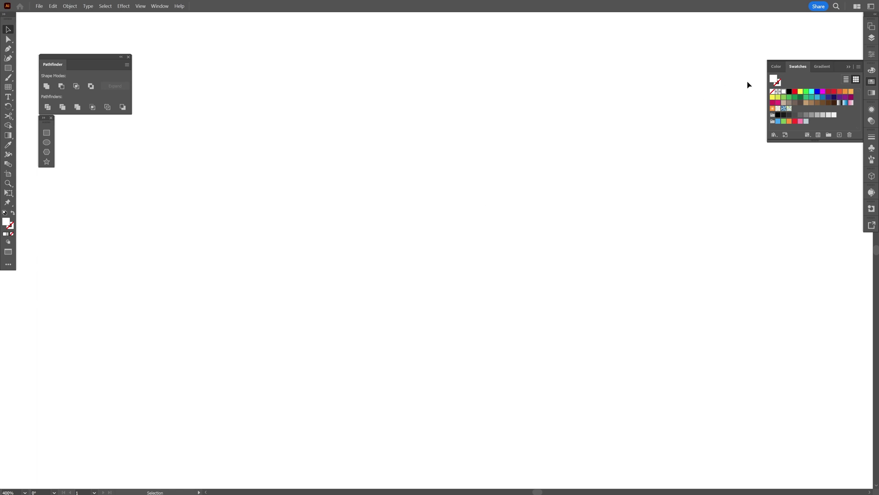
Set the drawing colours to no fill with a black stroke
{"action": "left_click", "coordinate": [13, 213]}
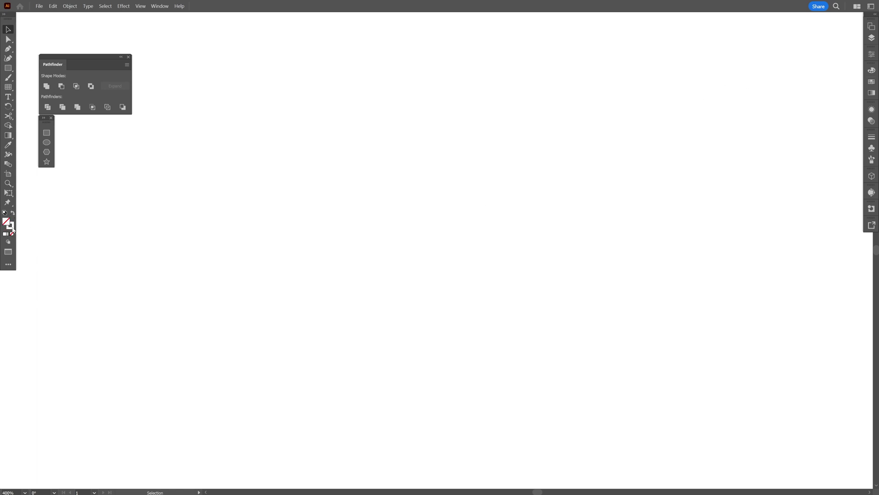
{"action": "left_click", "coordinate": [11, 225]}
{"action": "left_click", "coordinate": [13, 225]}
{"action": "left_click", "coordinate": [777, 121]}
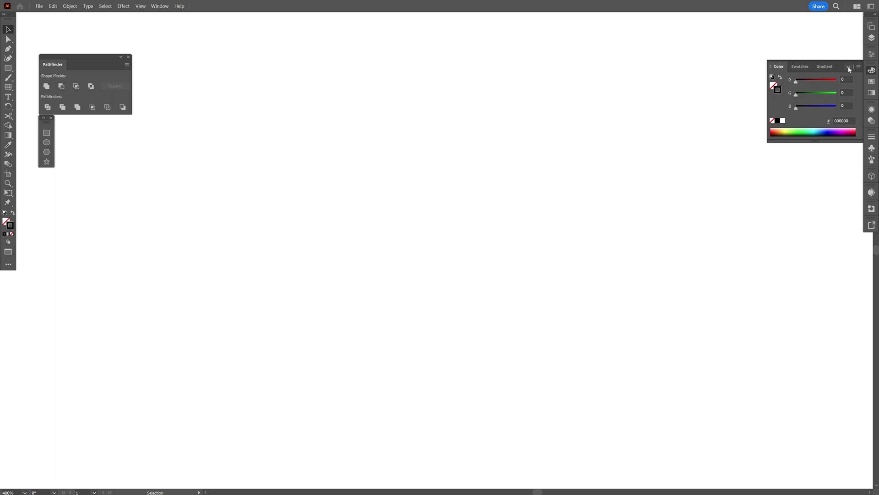
Draw a wide rectangle with fully rounded ends and place a duplicate directly beneath it, touching its lower edge
{"action": "left_click", "coordinate": [47, 132]}
{"action": "left_click_drag", "start_coordinate": [358, 184], "coordinate": [534, 276]}
{"action": "left_click_drag", "start_coordinate": [518, 189], "coordinate": [425, 226]}
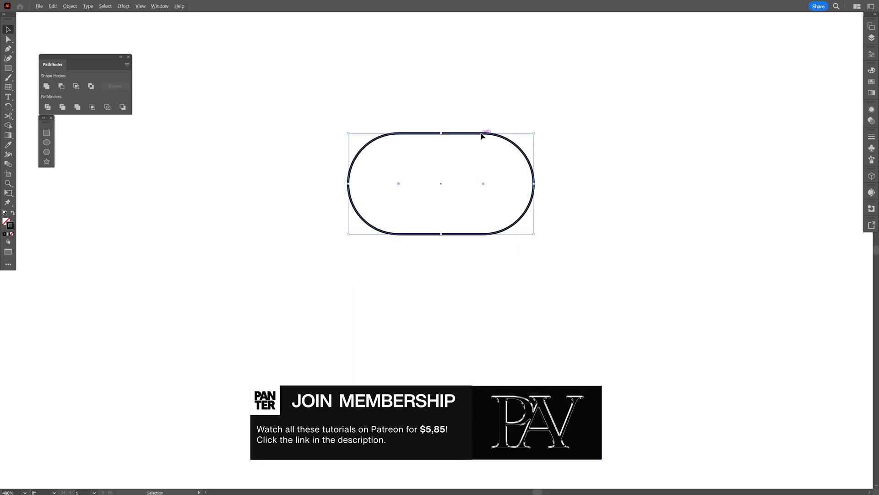
{"action": "left_click_drag", "start_coordinate": [481, 133], "coordinate": [482, 234]}
Delete the right-end anchor of the upper pill shape and the left-end anchor of the lower one, leaving an open S
{"action": "key", "text": "a"}
{"action": "left_click_drag", "start_coordinate": [570, 167], "coordinate": [517, 200]}
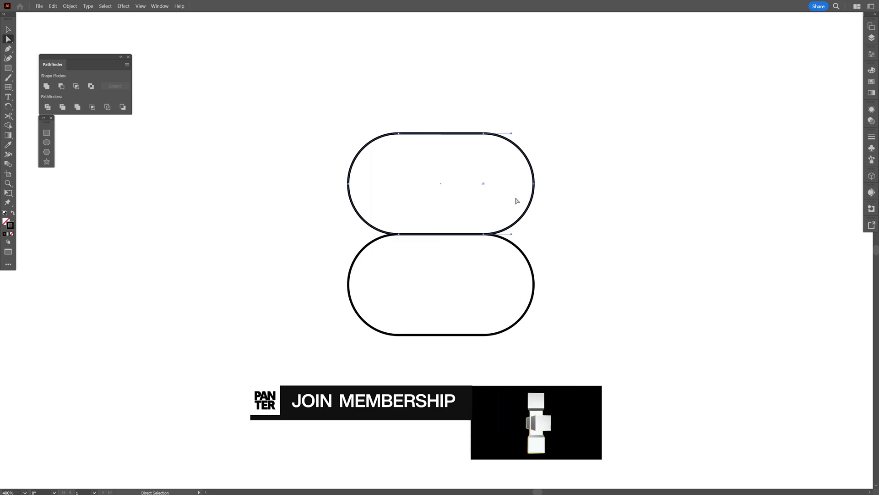
{"action": "key", "text": "Delete"}
{"action": "left_click_drag", "start_coordinate": [316, 265], "coordinate": [418, 310]}
{"action": "key", "text": "Delete"}
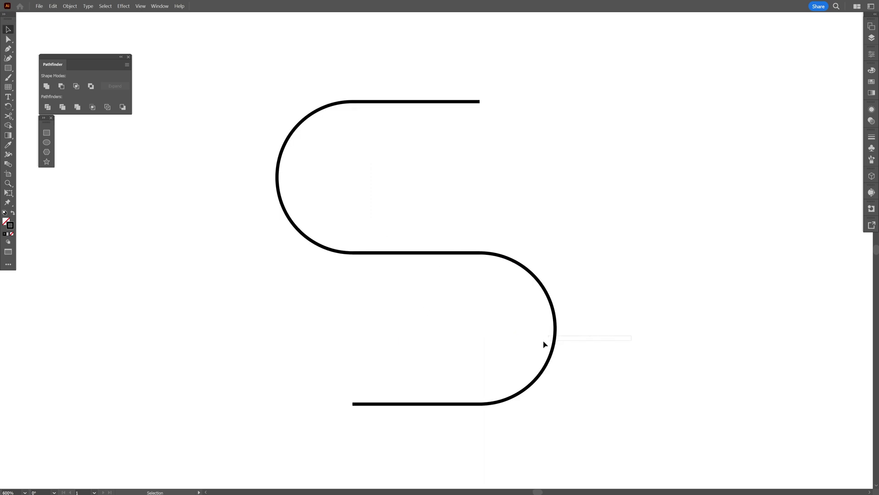
Delete the lower curve's left anchor point on the middle bar to remove its overlapping straight segment
{"action": "left_click_drag", "start_coordinate": [484, 374], "coordinate": [484, 374]}
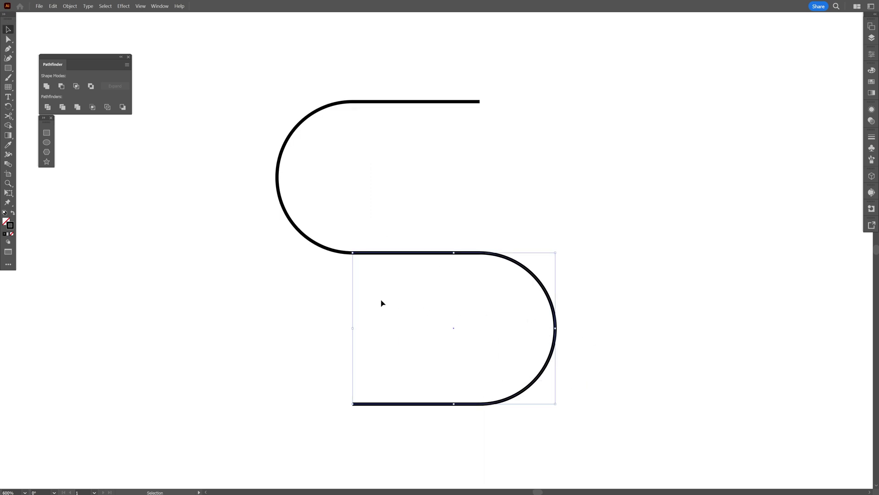
{"action": "key", "text": "ctrl+equal"}
{"action": "key", "text": "ctrl+equal"}
{"action": "key", "text": "ctrl+equal"}
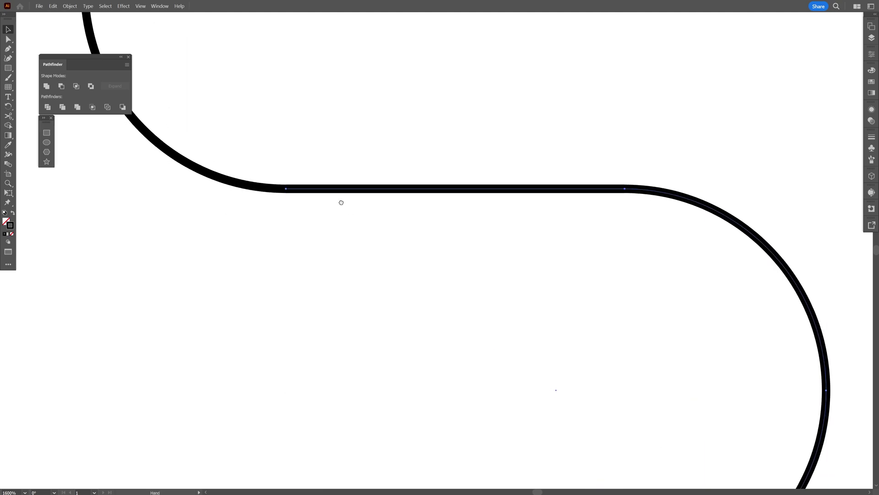
{"action": "left_click", "coordinate": [9, 50]}
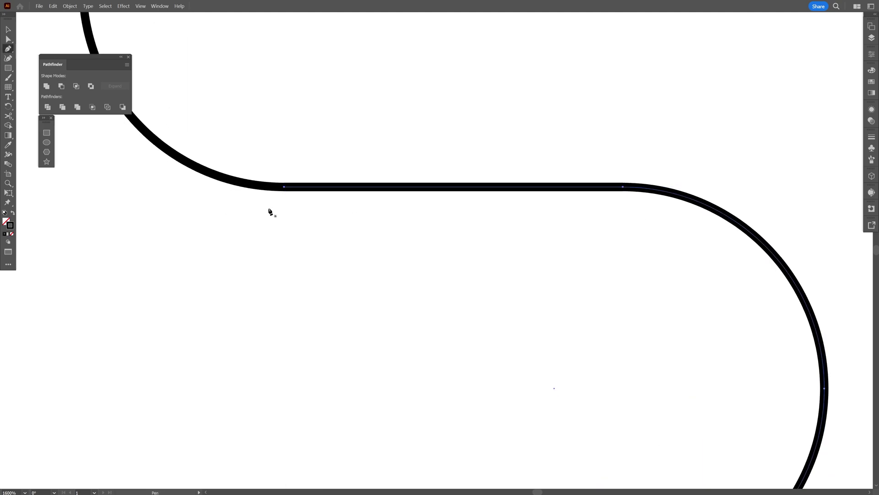
{"action": "key", "text": "minus"}
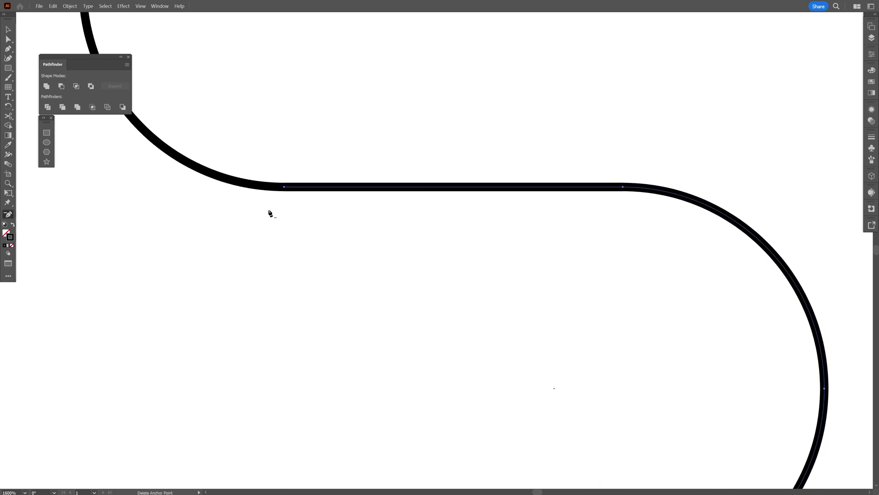
{"action": "left_click", "coordinate": [284, 187]}
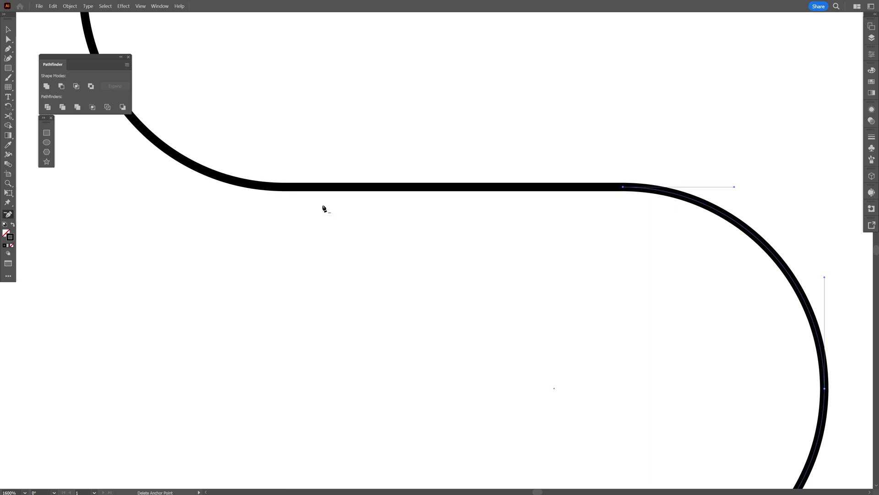
{"action": "key", "text": "v"}
{"action": "key", "text": "ctrl+minus"}
{"action": "key", "text": "ctrl+minus"}
{"action": "key", "text": "ctrl+minus"}
{"action": "left_click_drag", "start_coordinate": [619, 272], "coordinate": [700, 275]}
{"action": "key", "text": "ctrl+z"}
{"action": "scroll", "coordinate": [453, 201], "scroll_direction": "up", "scroll_amount": 2}
{"action": "left_click_drag", "start_coordinate": [453, 201], "coordinate": [477, 269]}
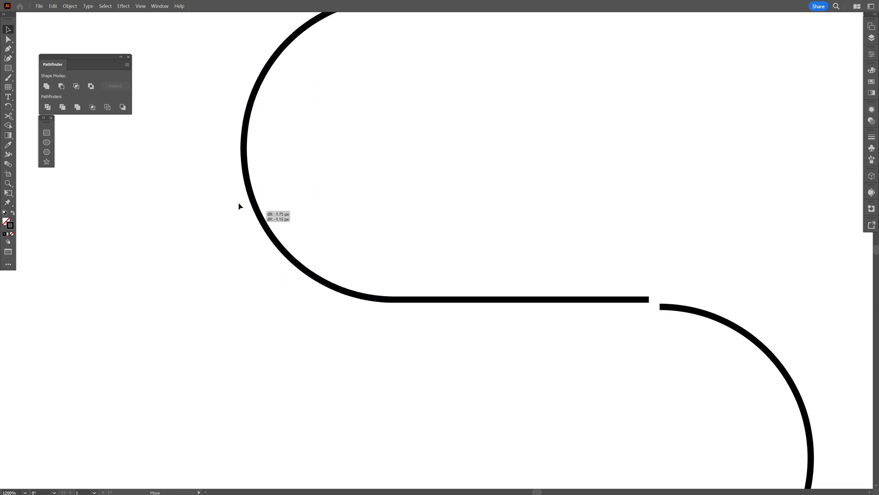
Isolate the upper curve, delete the anchor point at the right end of its middle bar, and exit isolation
{"action": "left_click", "coordinate": [280, 241]}
{"action": "left_click_drag", "start_coordinate": [528, 253], "coordinate": [456, 223]}
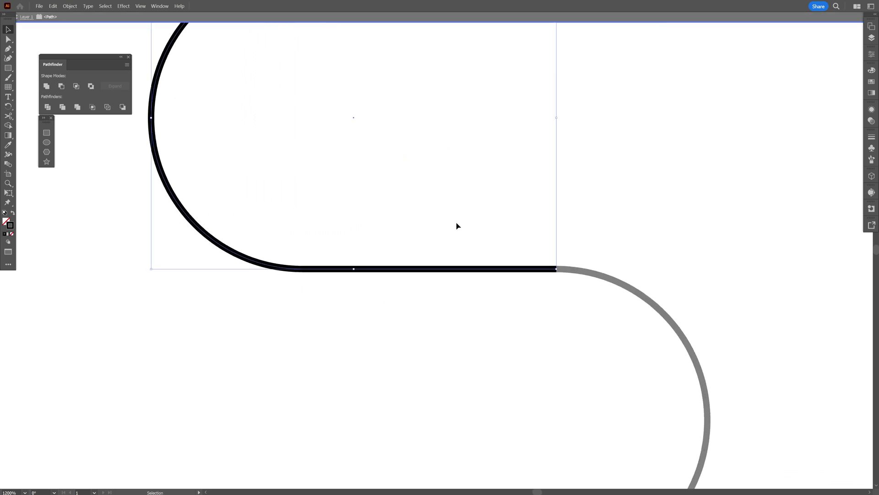
{"action": "key", "text": "p"}
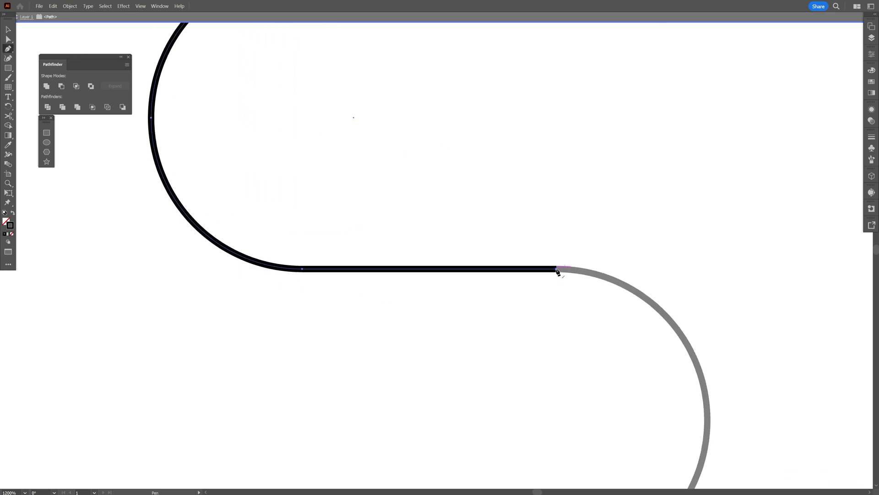
{"action": "key", "text": "minus"}
{"action": "left_click", "coordinate": [564, 275]}
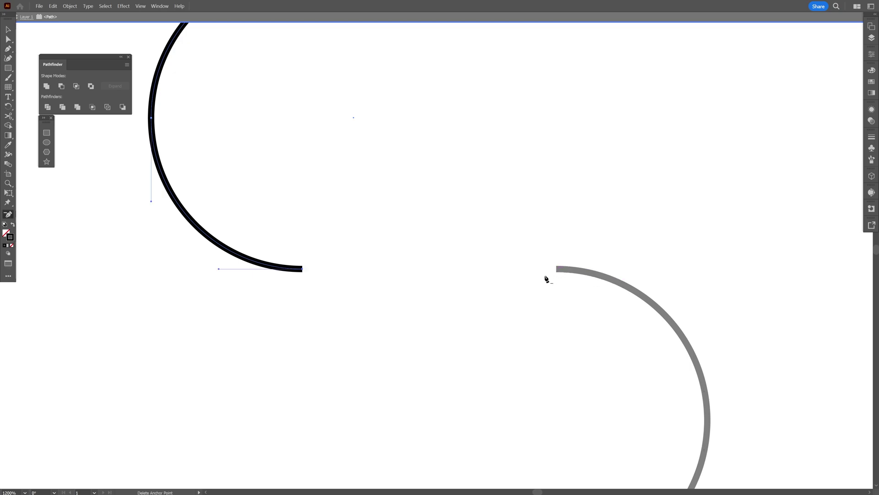
{"action": "key", "text": "v"}
{"action": "double_click", "coordinate": [480, 238]}
Join the facing open ends of the upper and lower curves with a straight Pen tool segment
{"action": "left_click", "coordinate": [8, 49]}
{"action": "left_click", "coordinate": [288, 241]}
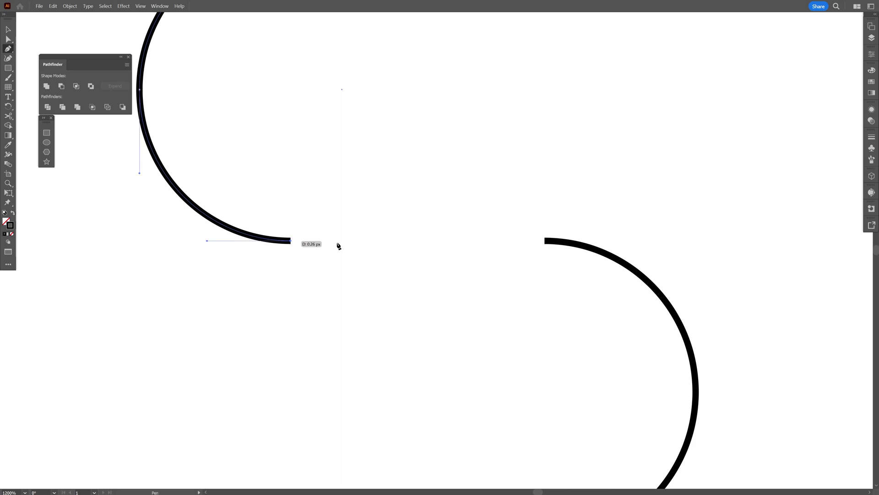
{"action": "left_click", "coordinate": [545, 241]}
{"action": "key", "text": "v"}
{"action": "left_click", "coordinate": [449, 179]}
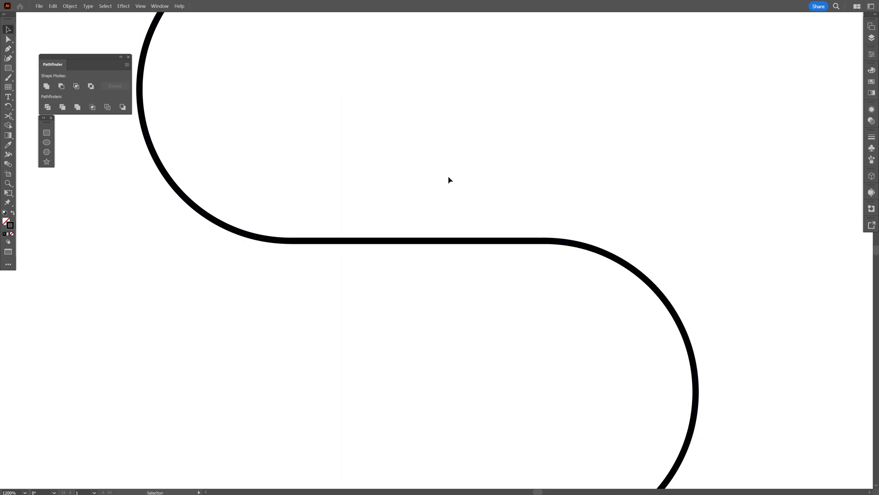
{"action": "scroll", "coordinate": [448, 178], "scroll_direction": "down", "scroll_amount": 2}
{"action": "left_click_drag", "start_coordinate": [442, 182], "coordinate": [426, 233]}
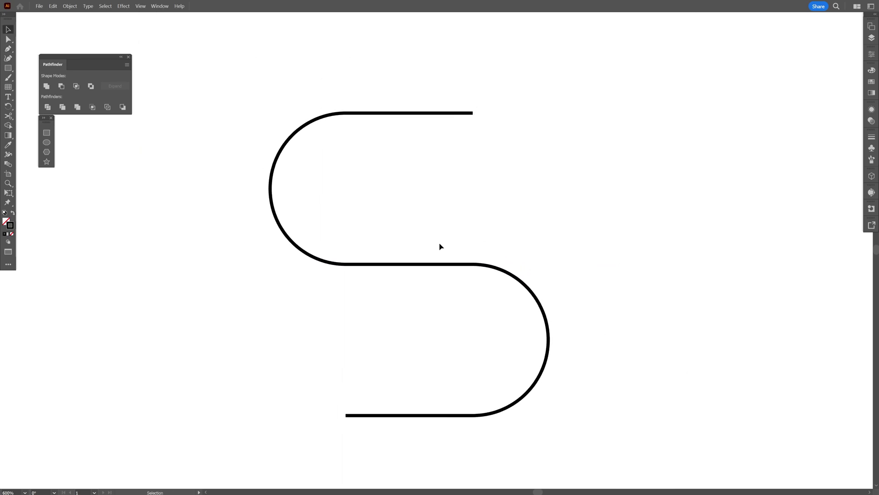
Give the whole S path a round cap and a 42 pt stroke weight
{"action": "key", "text": "ctrl+a"}
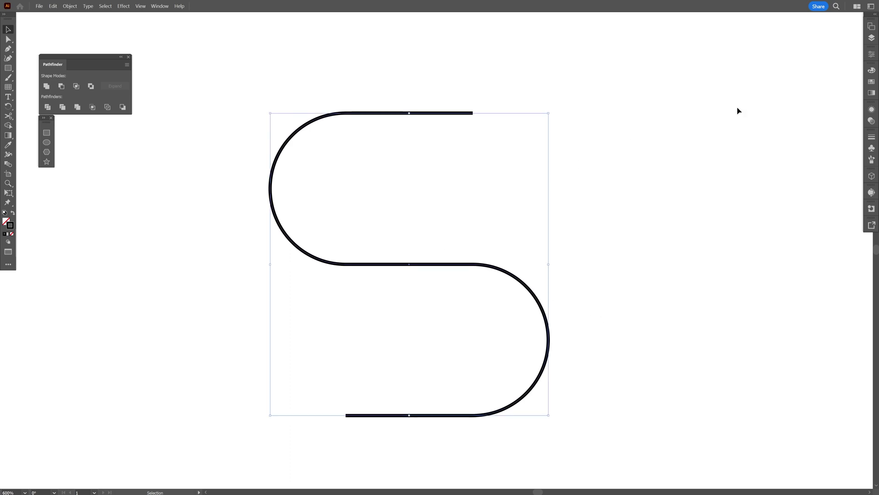
{"action": "left_click", "coordinate": [870, 137]}
{"action": "left_click", "coordinate": [811, 156]}
{"action": "left_click", "coordinate": [813, 145]}
{"action": "scroll", "coordinate": [814, 145], "scroll_direction": "up", "scroll_amount": 20}
{"action": "scroll", "coordinate": [814, 145], "scroll_direction": "down", "scroll_amount": 7}
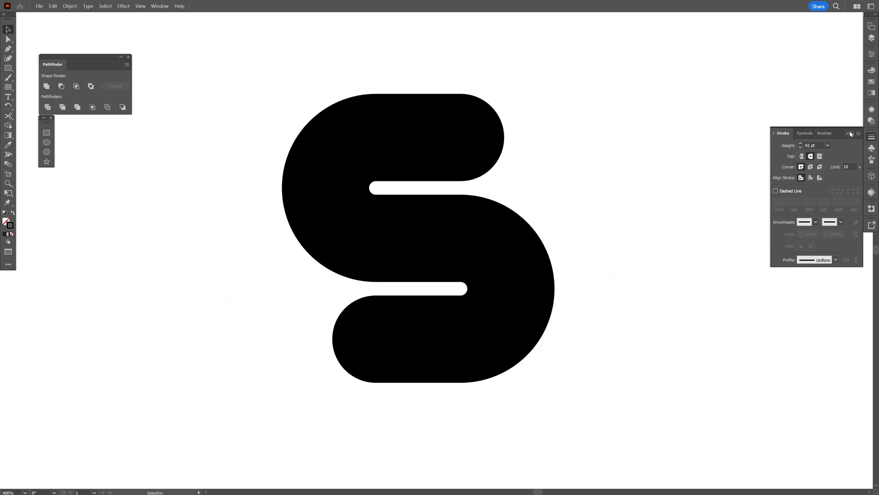
{"action": "left_click", "coordinate": [849, 133]}
{"action": "left_click_drag", "start_coordinate": [552, 216], "coordinate": [571, 218]}
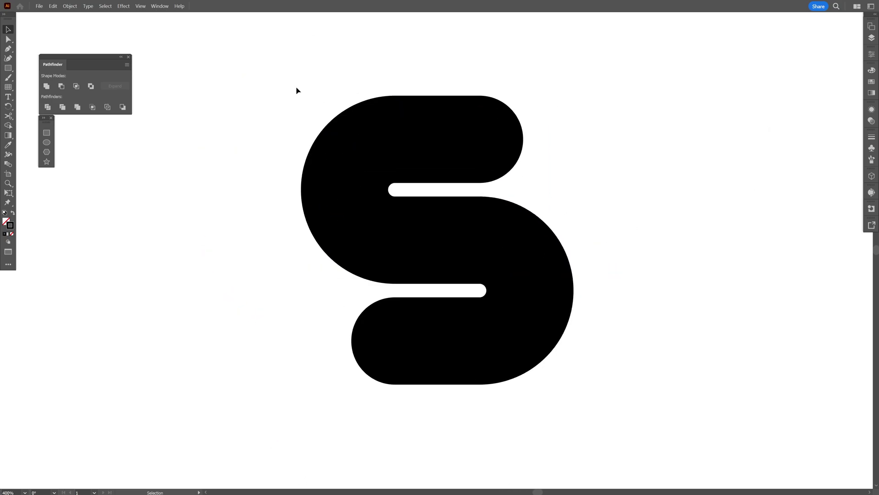
Extend the S's lower end point outward to the left and nudge its upper end point slightly to the right
{"action": "left_click", "coordinate": [8, 39]}
{"action": "left_click", "coordinate": [394, 354]}
{"action": "left_click_drag", "start_coordinate": [398, 344], "coordinate": [362, 340]}
{"action": "left_click_drag", "start_coordinate": [484, 118], "coordinate": [465, 162]}
{"action": "key", "text": "Right"}
{"action": "key", "text": "Right"}
{"action": "key", "text": "v"}
{"action": "scroll", "coordinate": [562, 183], "scroll_direction": "up", "scroll_amount": 1}
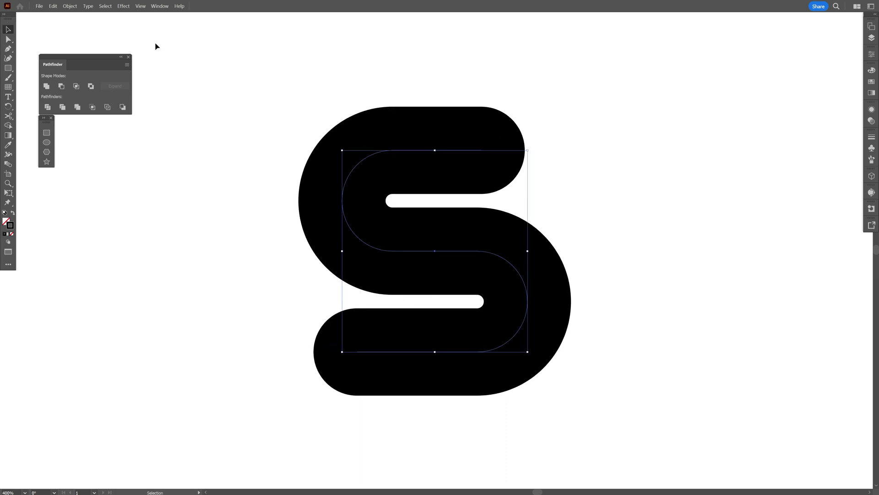
Expand the S's fill and stroke into a shape, and swap its colours to show only a black outline
{"action": "left_click", "coordinate": [70, 6]}
{"action": "left_click", "coordinate": [108, 108]}
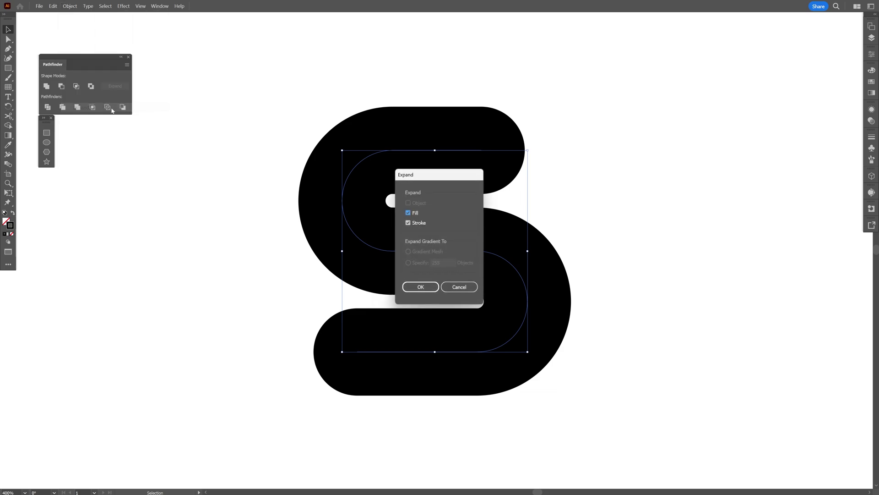
{"action": "left_click", "coordinate": [420, 286]}
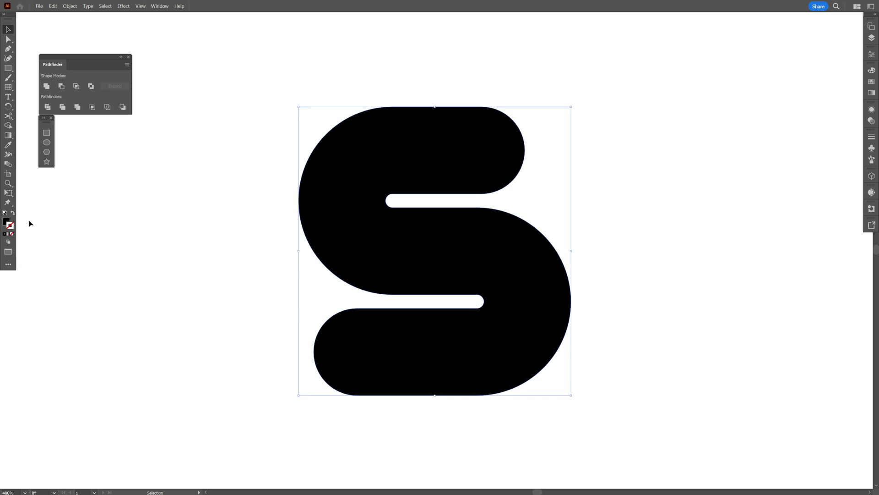
{"action": "left_click", "coordinate": [13, 213]}
{"action": "scroll", "coordinate": [523, 210], "scroll_direction": "up", "scroll_amount": 1}
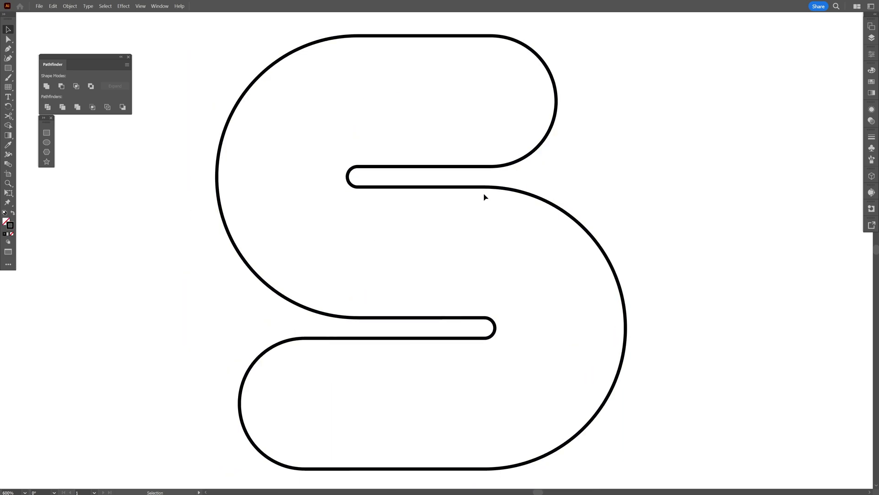
Cut the outline at the anchor points where the rounded upper and lower terminals meet the straight edges
{"action": "left_click", "coordinate": [8, 39]}
{"action": "left_click_drag", "start_coordinate": [474, 90], "coordinate": [513, 177]}
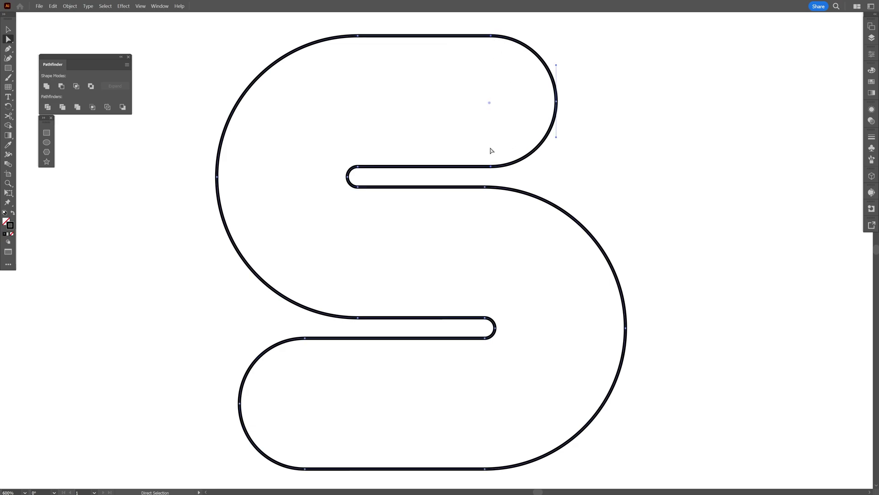
{"action": "left_click", "coordinate": [871, 54]}
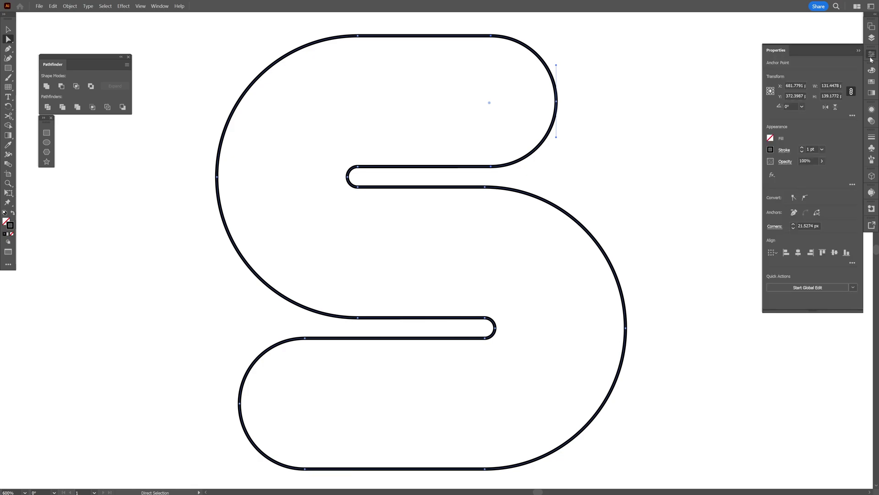
{"action": "left_click", "coordinate": [818, 215]}
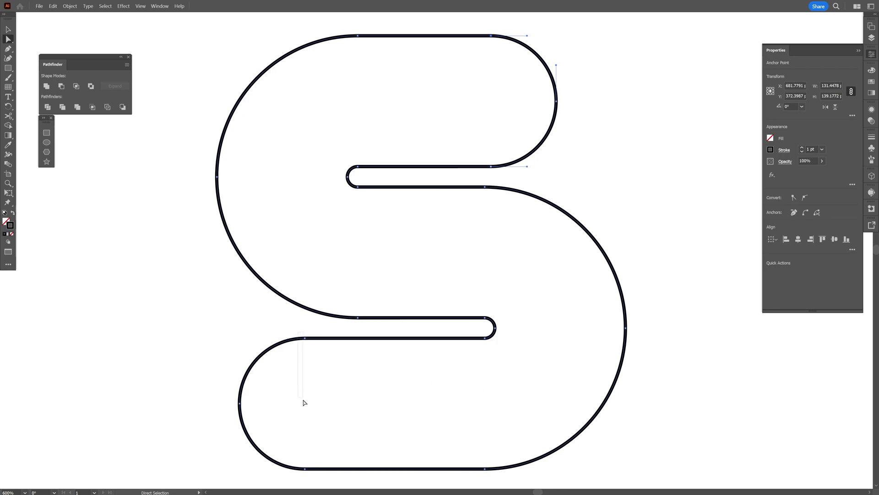
{"action": "left_click_drag", "start_coordinate": [298, 332], "coordinate": [311, 475]}
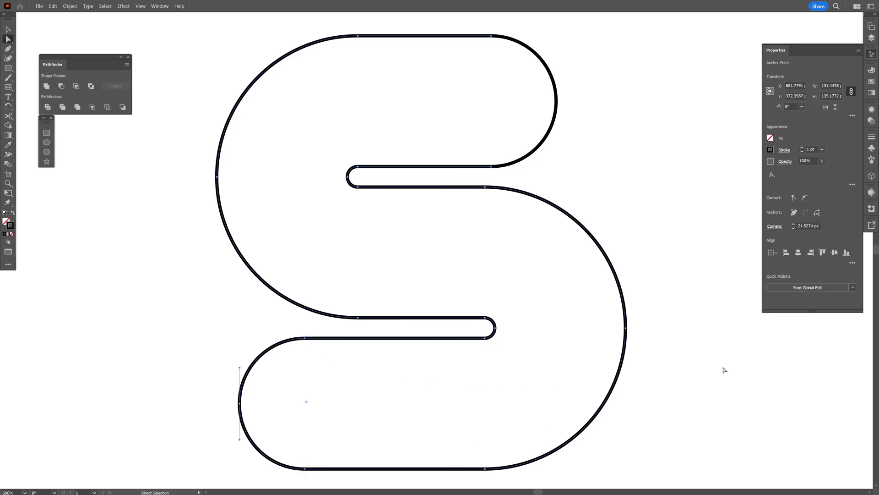
Ungroup all the pieces of the cut S outline
{"action": "key", "text": "v"}
{"action": "key", "text": "ctrl+a"}
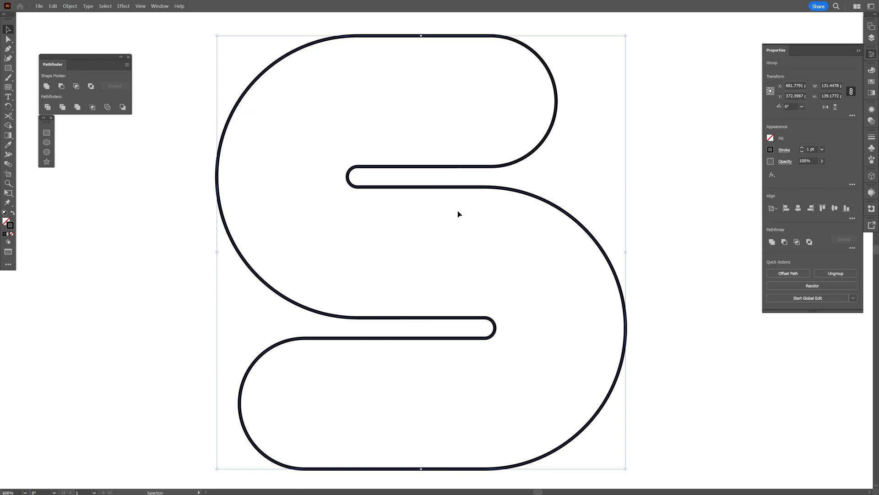
{"action": "right_click", "coordinate": [457, 207]}
{"action": "left_click", "coordinate": [465, 310]}
{"action": "left_click", "coordinate": [551, 236]}
{"action": "mouse_move", "coordinate": [552, 197]}
{"action": "left_mouse_down"}
{"action": "mouse_move", "coordinate": [646, 230]}
{"action": "mouse_move", "coordinate": [688, 226]}
{"action": "mouse_move", "coordinate": [548, 206]}
{"action": "left_mouse_up"}
{"action": "left_click_drag", "start_coordinate": [272, 349], "coordinate": [232, 314]}
{"action": "key", "text": "ctrl+z"}
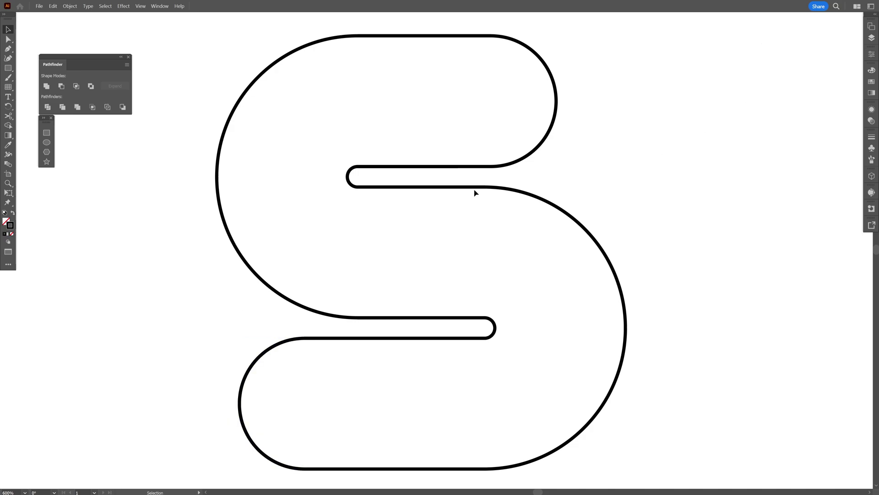
Blend the two long side paths of the S using Specified Steps spacing with 3 steps
{"action": "left_click_drag", "start_coordinate": [406, 326], "coordinate": [403, 329]}
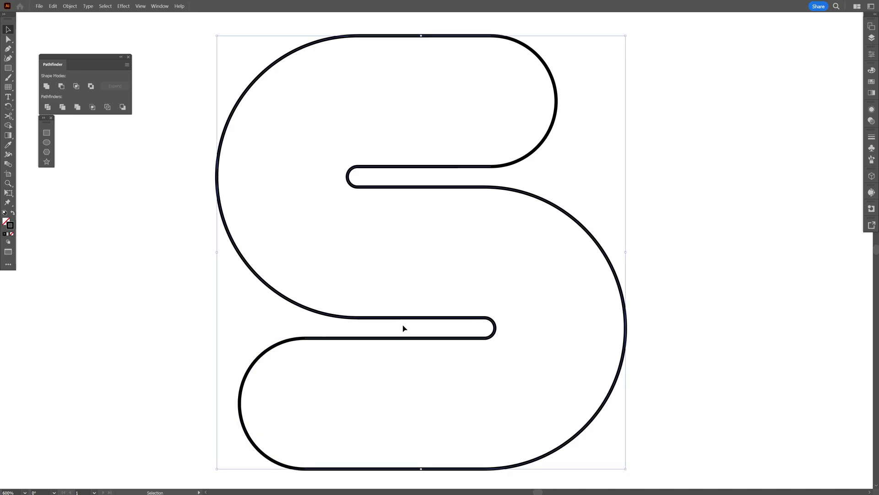
{"action": "left_click", "coordinate": [71, 6]}
{"action": "mouse_move", "coordinate": [93, 248]}
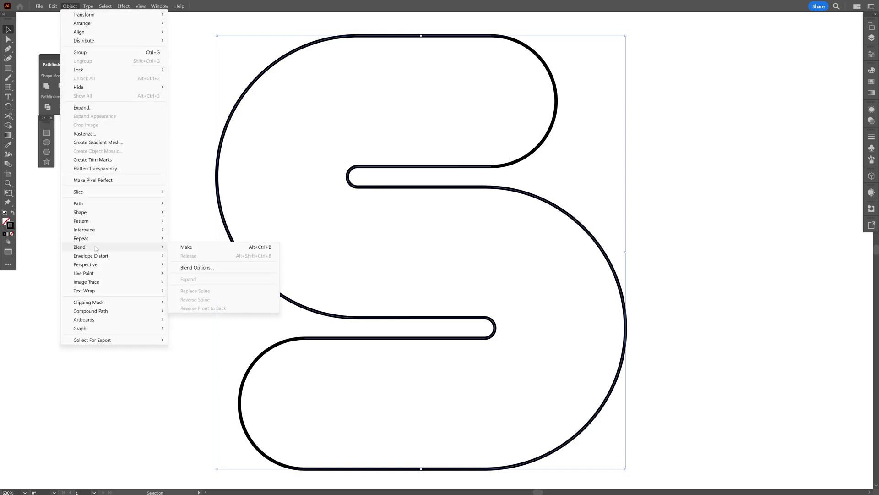
{"action": "left_click", "coordinate": [189, 250]}
{"action": "double_click", "coordinate": [8, 164]}
{"action": "left_click", "coordinate": [543, 99]}
{"action": "left_click", "coordinate": [540, 113]}
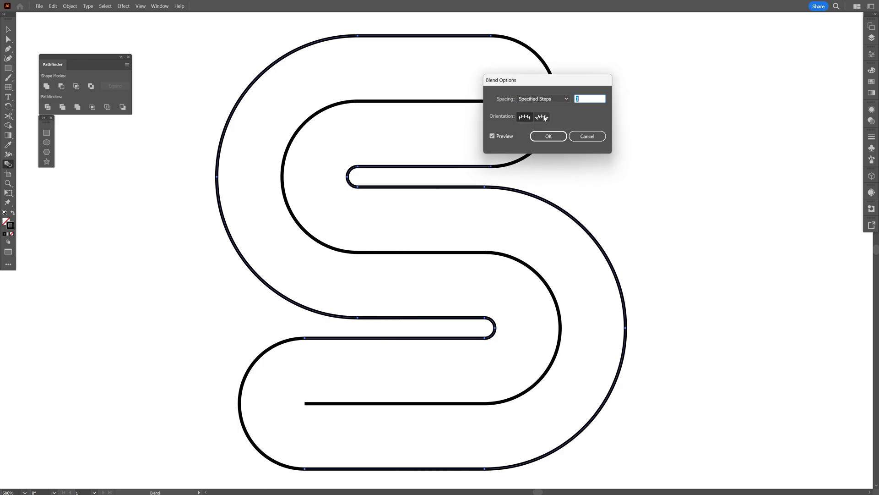
{"action": "scroll", "coordinate": [588, 97], "scroll_direction": "up", "scroll_amount": 2}
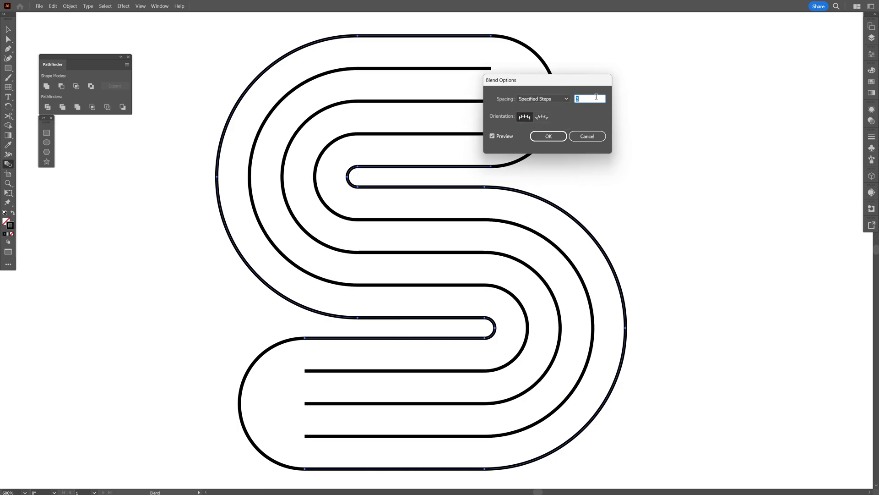
{"action": "left_click", "coordinate": [549, 137]}
Expand the blend with object, fill and stroke included, and ungroup the resulting lines
{"action": "left_click", "coordinate": [69, 6]}
{"action": "left_click", "coordinate": [87, 107]}
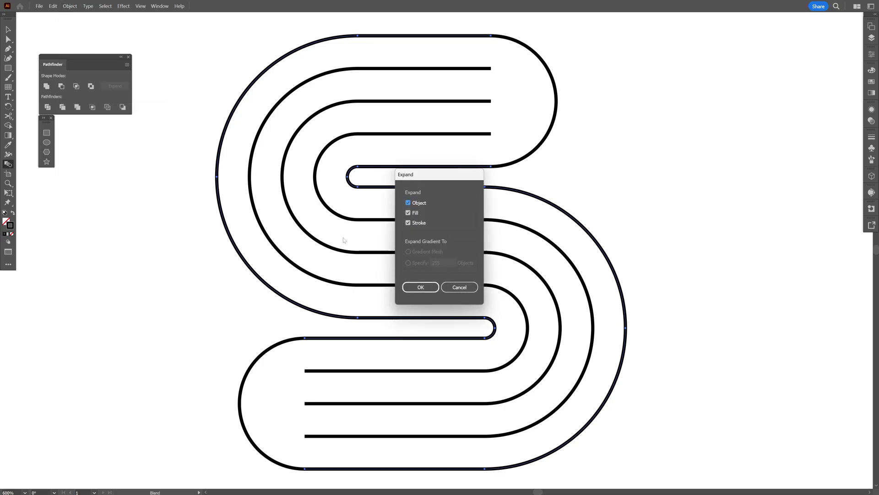
{"action": "left_click", "coordinate": [420, 287]}
{"action": "key", "text": "v"}
{"action": "right_click", "coordinate": [420, 289]}
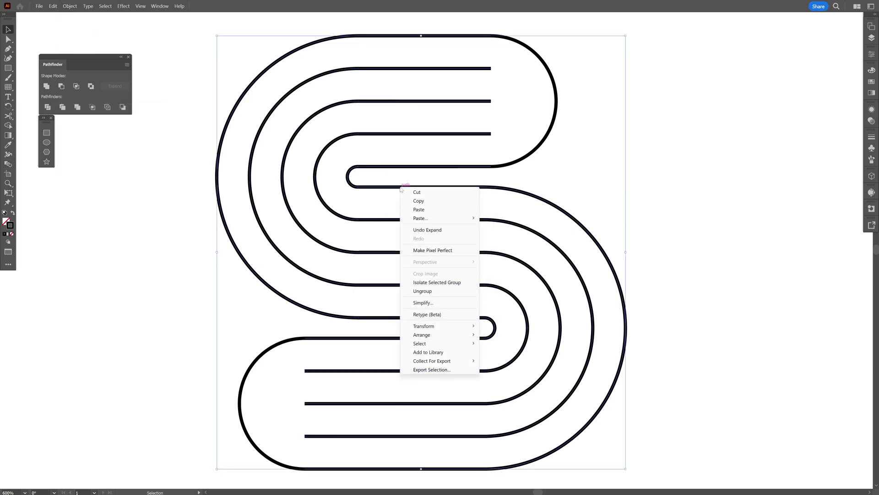
{"action": "left_click", "coordinate": [426, 294]}
{"action": "left_click", "coordinate": [503, 232]}
Paste a copy of the S's upper terminal arc directly in front of the original
{"action": "scroll", "coordinate": [468, 85], "scroll_direction": "up", "scroll_amount": 1}
{"action": "left_click_drag", "start_coordinate": [568, 117], "coordinate": [603, 130]}
{"action": "key", "text": "ctrl+z"}
{"action": "key", "text": "ctrl+plus"}
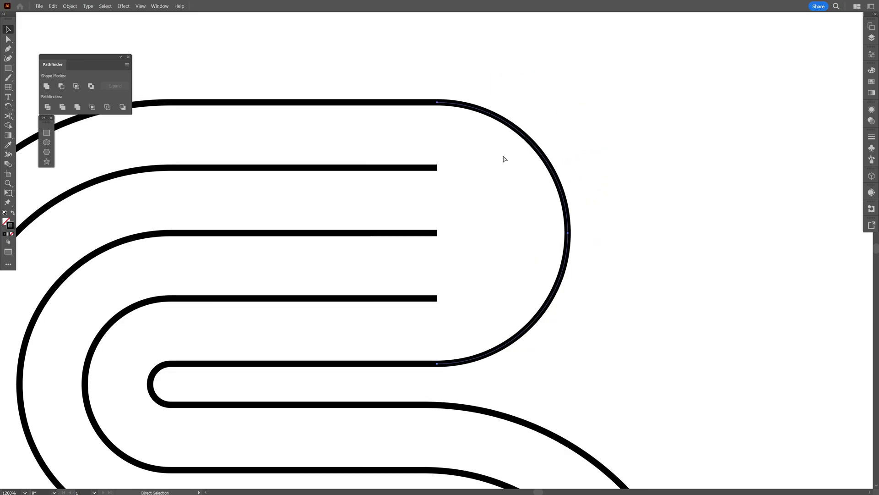
{"action": "key", "text": "v"}
{"action": "key", "text": "ctrl+c"}
{"action": "key", "text": "ctrl+f"}
{"action": "left_click", "coordinate": [53, 6]}
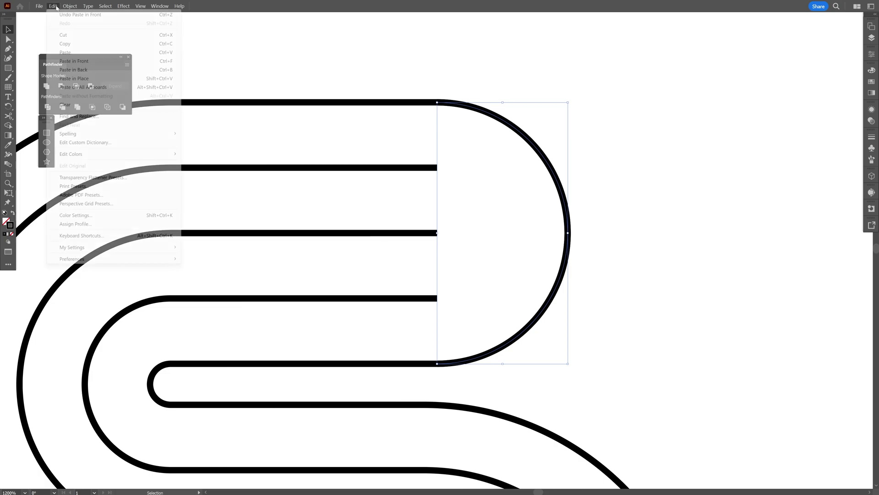
{"action": "left_click", "coordinate": [404, 9]}
Scale the arc copy proportionally from its upper end so it closes onto the fourth line from the top
{"action": "left_click_drag", "start_coordinate": [522, 138], "coordinate": [604, 118]}
{"action": "key", "text": "ctrl+z"}
{"action": "left_click_drag", "start_coordinate": [568, 364], "coordinate": [548, 298]}
{"action": "key", "text": "a"}
{"action": "key", "text": "v"}
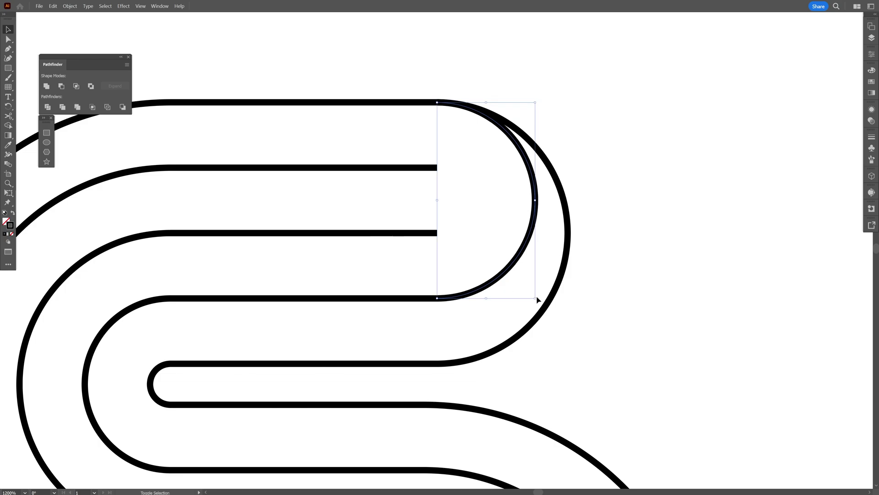
Scale two further arc copies from the same upper end to close onto the third and second lines
{"action": "left_click_drag", "start_coordinate": [537, 300], "coordinate": [529, 235]}
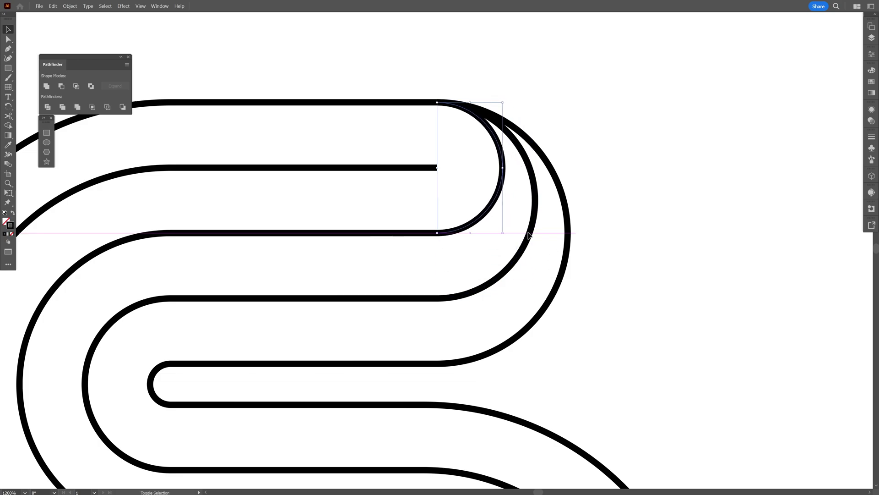
{"action": "key", "text": "a"}
{"action": "key", "text": "v"}
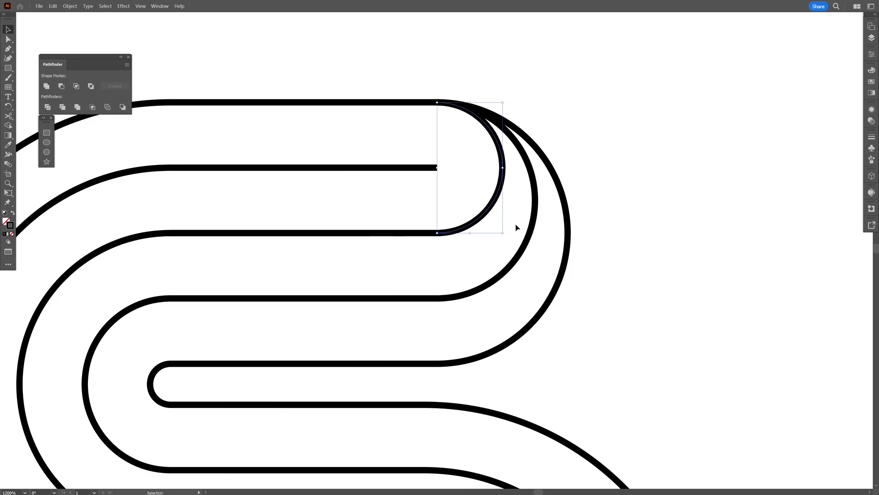
{"action": "left_click_drag", "start_coordinate": [501, 233], "coordinate": [494, 168]}
{"action": "left_click", "coordinate": [653, 161]}
Delete the large arc closing the S's lower terminal
{"action": "scroll", "coordinate": [627, 182], "scroll_direction": "down", "scroll_amount": 3}
{"action": "left_click_drag", "start_coordinate": [634, 186], "coordinate": [590, 150]}
{"action": "key", "text": "ctrl+equal"}
{"action": "left_click", "coordinate": [303, 405]}
{"action": "key", "text": "Delete"}
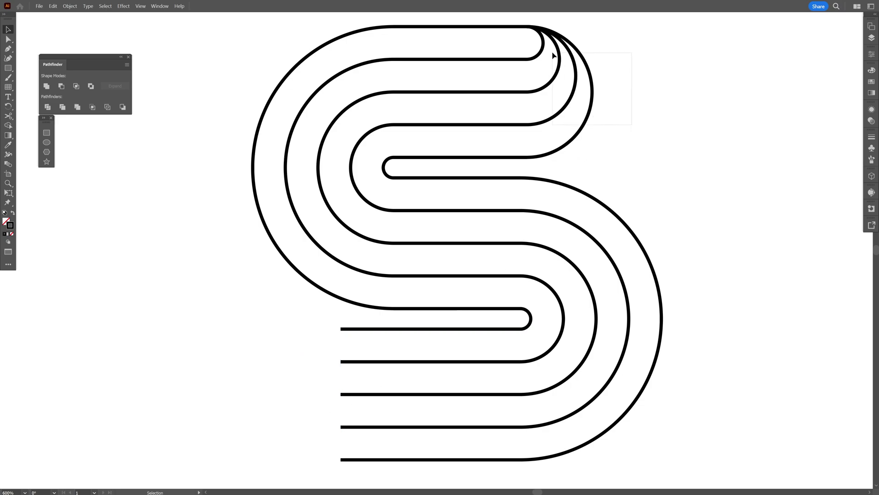
Duplicate the four upper terminal arcs beside the lower lines' open ends and reflect the copies across the vertical axis
{"action": "left_click_drag", "start_coordinate": [542, 43], "coordinate": [239, 346]}
{"action": "right_click", "coordinate": [252, 357]}
{"action": "mouse_move", "coordinate": [310, 312]}
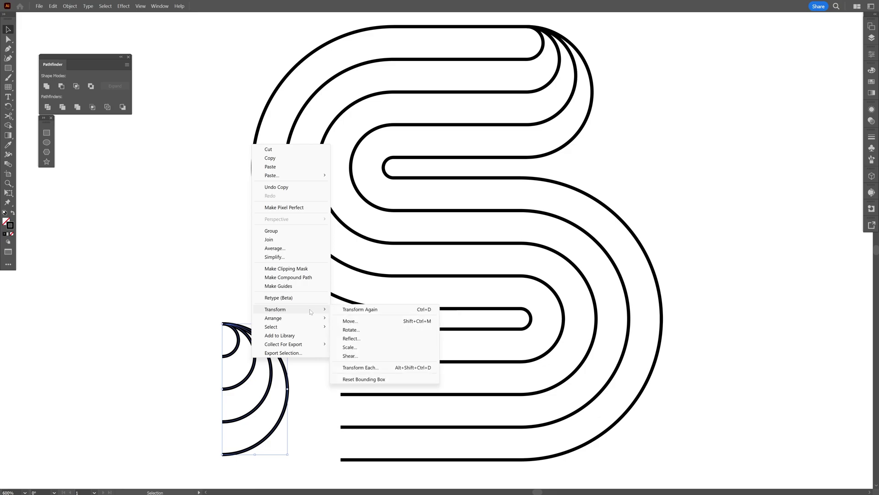
{"action": "left_click", "coordinate": [351, 338]}
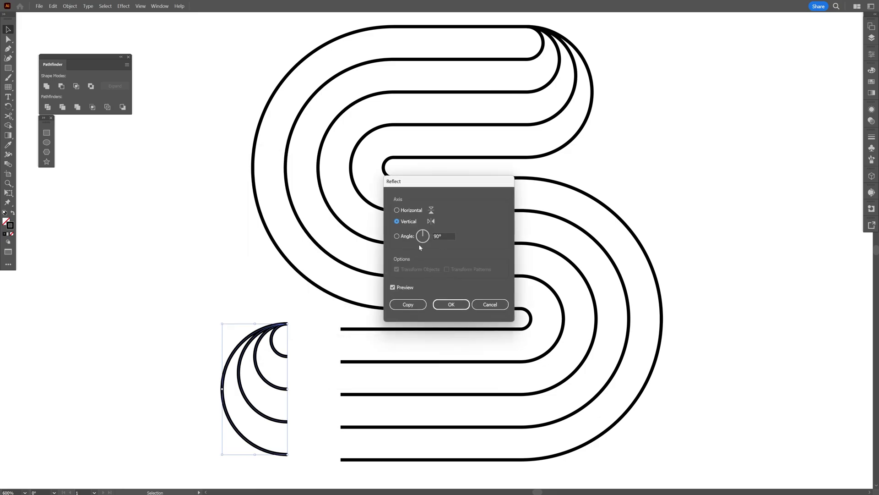
{"action": "left_click", "coordinate": [453, 305]}
Move the reflected arcs onto the open ends of the lower lines to close the lower terminal
{"action": "scroll", "coordinate": [263, 387], "scroll_direction": "up", "scroll_amount": 4}
{"action": "left_click_drag", "start_coordinate": [216, 328], "coordinate": [429, 349]}
{"action": "scroll", "coordinate": [433, 353], "scroll_direction": "down", "scroll_amount": 5}
{"action": "left_click_drag", "start_coordinate": [439, 359], "coordinate": [336, 394]}
{"action": "scroll", "coordinate": [470, 137], "scroll_direction": "up", "scroll_amount": 1}
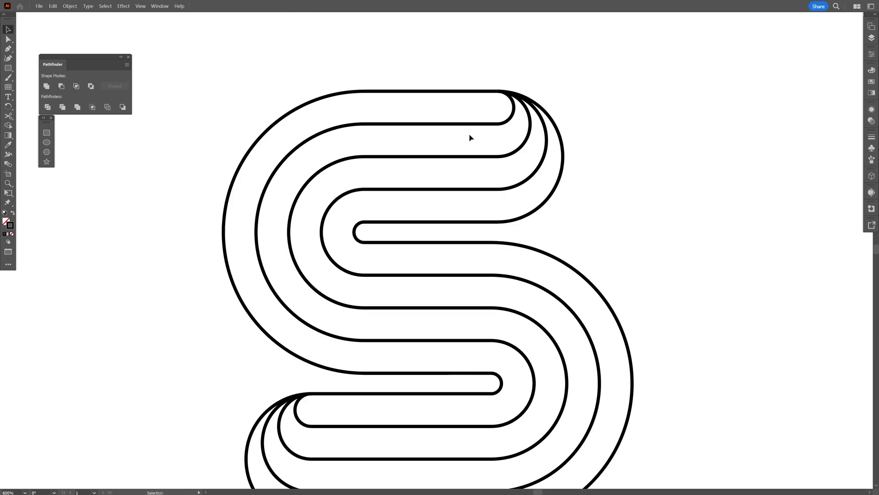
{"action": "scroll", "coordinate": [496, 102], "scroll_direction": "up", "scroll_amount": 2}
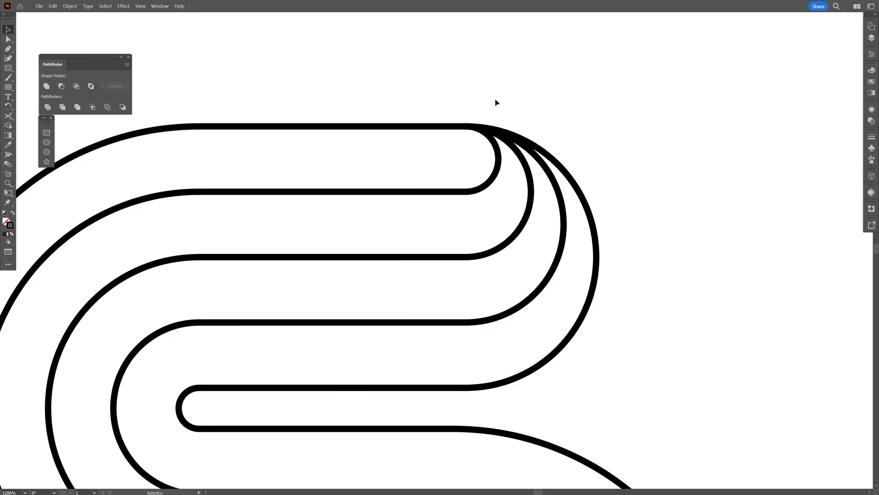
{"action": "scroll", "coordinate": [496, 122], "scroll_direction": "down", "scroll_amount": 1}
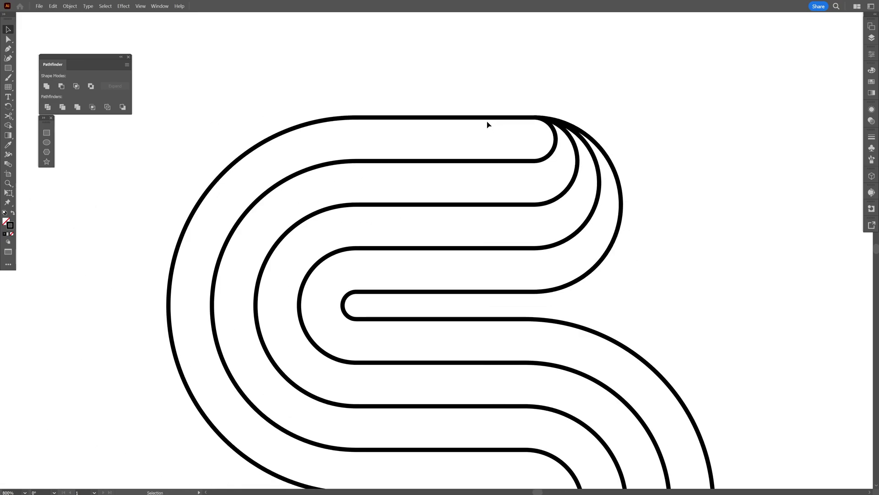
{"action": "left_click_drag", "start_coordinate": [489, 120], "coordinate": [399, 72]}
{"action": "key", "text": "ctrl+z"}
{"action": "scroll", "coordinate": [489, 122], "scroll_direction": "up", "scroll_amount": 2}
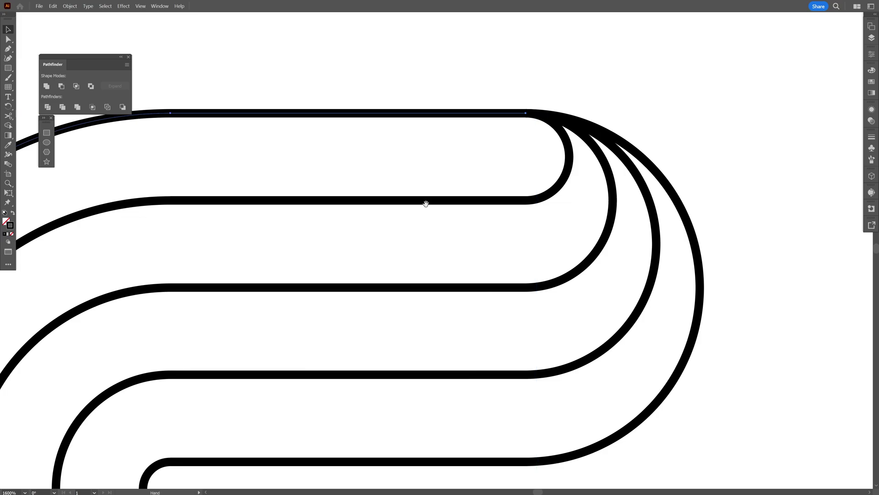
{"action": "left_click_drag", "start_coordinate": [426, 205], "coordinate": [511, 194]}
{"action": "scroll", "coordinate": [526, 220], "scroll_direction": "right", "scroll_amount": 2}
{"action": "left_click", "coordinate": [522, 266]}
{"action": "left_click", "coordinate": [561, 278]}
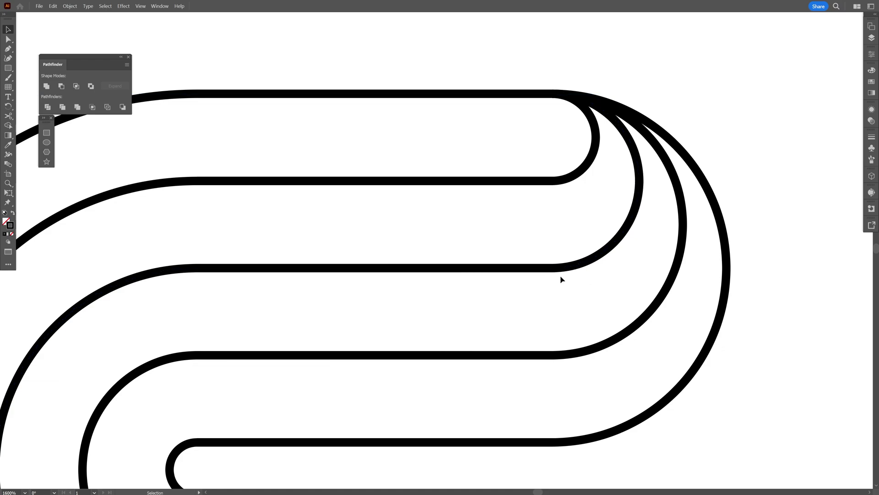
{"action": "key", "text": "a"}
{"action": "left_click_drag", "start_coordinate": [489, 94], "coordinate": [481, 62]}
{"action": "key", "text": "ctrl+z"}
{"action": "left_click", "coordinate": [481, 62]}
{"action": "left_click", "coordinate": [683, 222]}
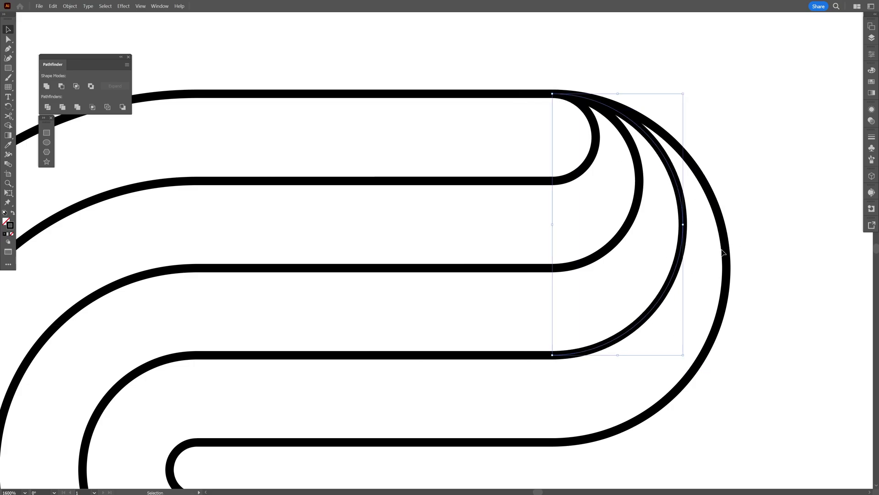
{"action": "mouse_move", "coordinate": [730, 253]}
{"action": "left_mouse_down"}
{"action": "mouse_move", "coordinate": [759, 227]}
{"action": "mouse_move", "coordinate": [726, 256]}
{"action": "left_mouse_up"}
{"action": "left_click", "coordinate": [762, 221]}
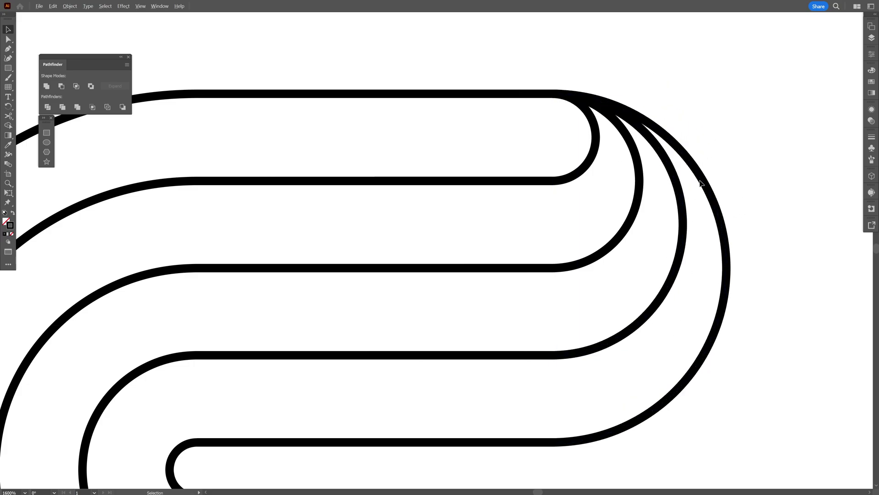
{"action": "scroll", "coordinate": [659, 166], "scroll_direction": "down", "scroll_amount": 1}
{"action": "left_click_drag", "start_coordinate": [525, 112], "coordinate": [520, 84]}
{"action": "key", "text": "ctrl+z"}
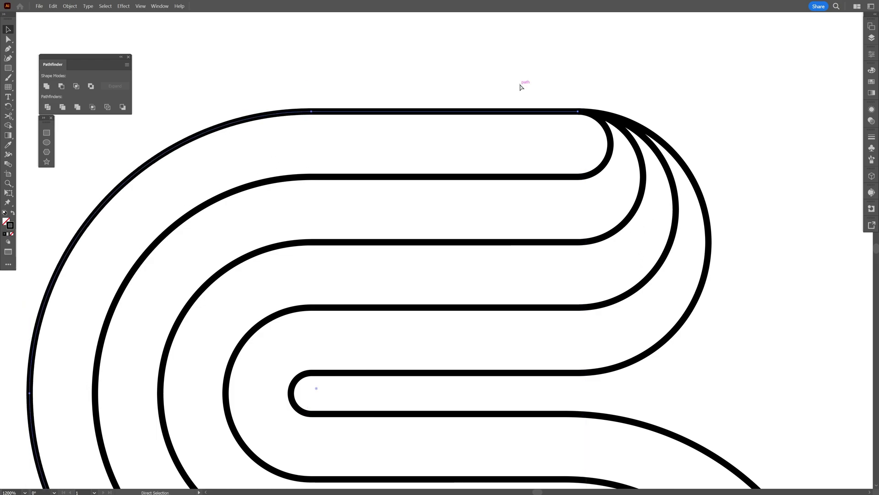
{"action": "left_click", "coordinate": [520, 84]}
{"action": "left_click_drag", "start_coordinate": [535, 111], "coordinate": [513, 50]}
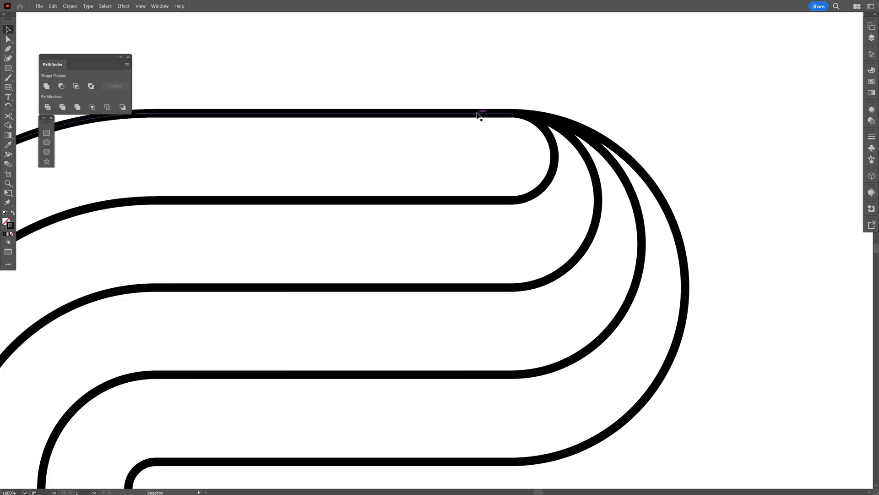
Group the outermost line, the second line and the two smallest terminal arcs that connect their ends
{"action": "left_click_drag", "start_coordinate": [478, 115], "coordinate": [476, 94]}
{"action": "left_click_drag", "start_coordinate": [453, 153], "coordinate": [574, 126]}
{"action": "left_click", "coordinate": [566, 162], "text": "shift"}
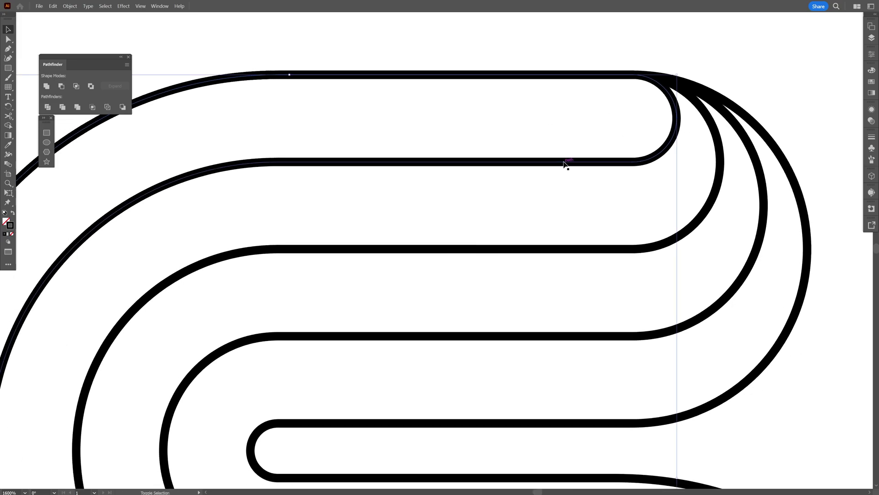
{"action": "left_click", "coordinate": [564, 162], "text": "shift"}
{"action": "left_click_drag", "start_coordinate": [401, 205], "coordinate": [447, 101]}
{"action": "scroll", "coordinate": [446, 101], "scroll_direction": "down", "scroll_amount": 2}
{"action": "left_click_drag", "start_coordinate": [401, 244], "coordinate": [499, 66]}
{"action": "scroll", "coordinate": [403, 302], "scroll_direction": "up", "scroll_amount": 3}
{"action": "left_click", "coordinate": [394, 277], "text": "shift"}
{"action": "left_click_drag", "start_coordinate": [494, 232], "coordinate": [358, 225]}
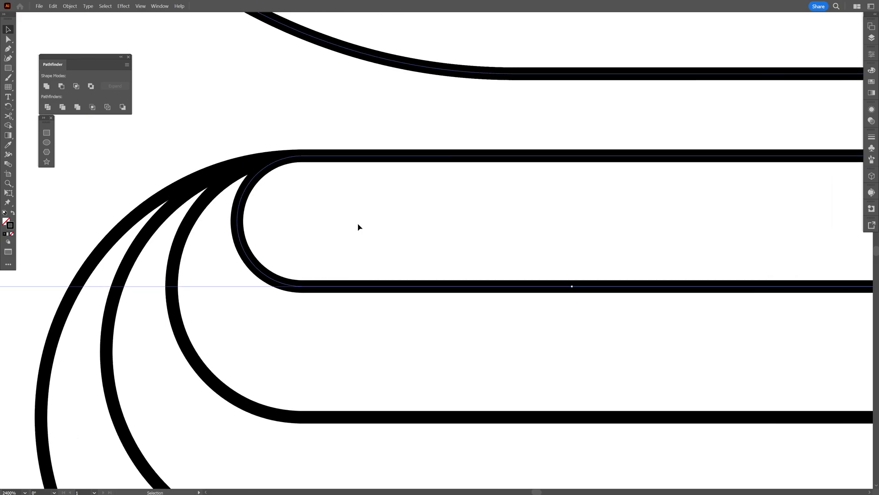
{"action": "scroll", "coordinate": [355, 226], "scroll_direction": "down", "scroll_amount": 1}
{"action": "right_click", "coordinate": [370, 265]}
{"action": "left_click", "coordinate": [402, 140]}
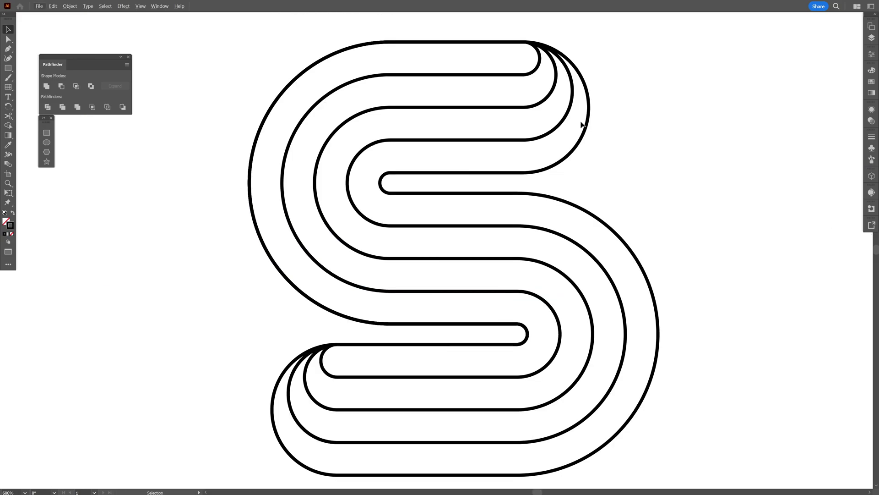
Isolate the group of the outer loop for editing
{"action": "double_click", "coordinate": [528, 295]}
{"action": "left_click_drag", "start_coordinate": [528, 293], "coordinate": [446, 283]}
{"action": "key", "text": "ctrl+z"}
{"action": "scroll", "coordinate": [445, 271], "scroll_direction": "up", "scroll_amount": 1}
{"action": "key", "text": "space"}
{"action": "left_click_drag", "start_coordinate": [419, 190], "coordinate": [447, 315]}
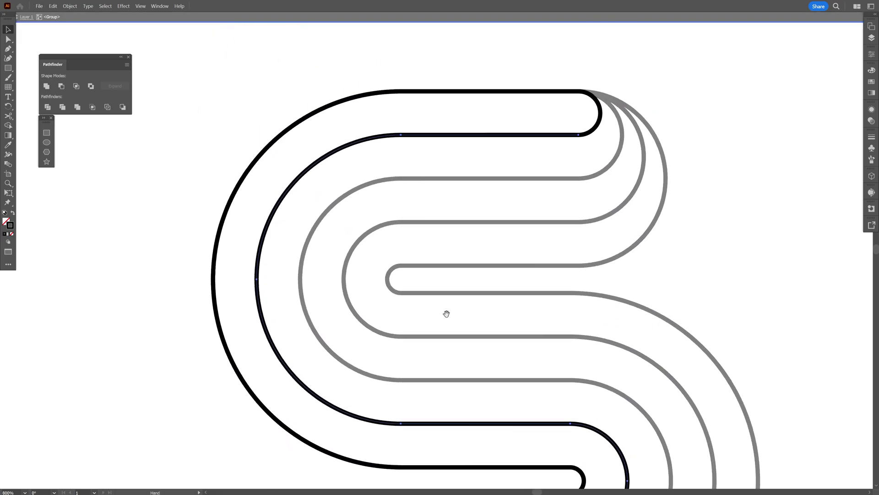
Connect the small upper arc to the outermost line by joining their overlapping end points
{"action": "key", "text": "a"}
{"action": "scroll", "coordinate": [526, 76], "scroll_direction": "up", "scroll_amount": 3}
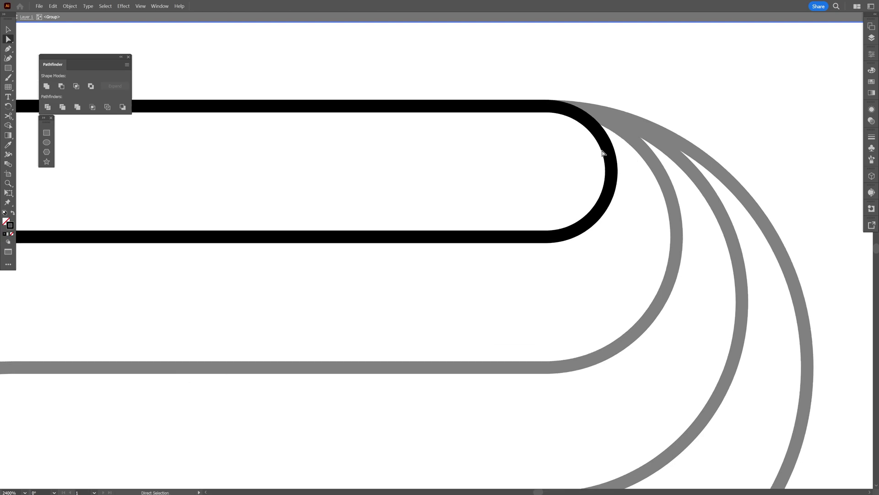
{"action": "key", "text": "v"}
{"action": "left_click_drag", "start_coordinate": [609, 153], "coordinate": [665, 143]}
{"action": "key", "text": "ctrl+z"}
{"action": "scroll", "coordinate": [597, 124], "scroll_direction": "up", "scroll_amount": 1}
{"action": "left_click", "coordinate": [7, 41]}
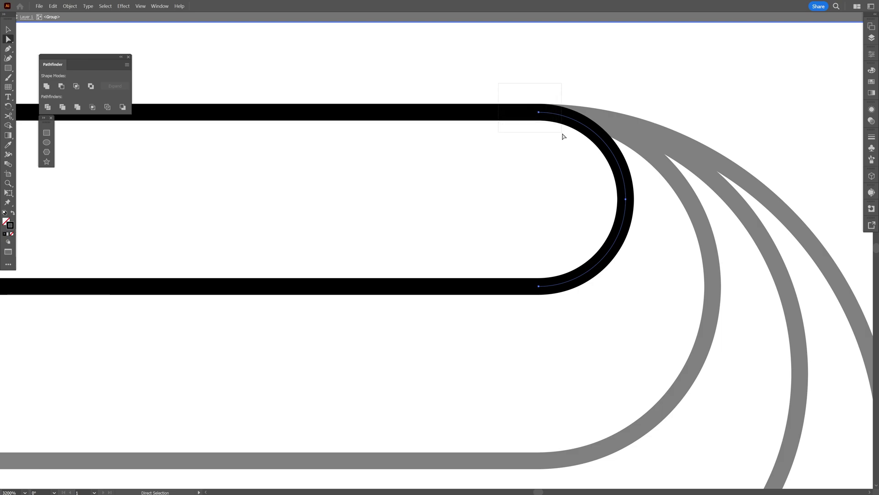
{"action": "scroll", "coordinate": [563, 135], "scroll_direction": "up", "scroll_amount": 1}
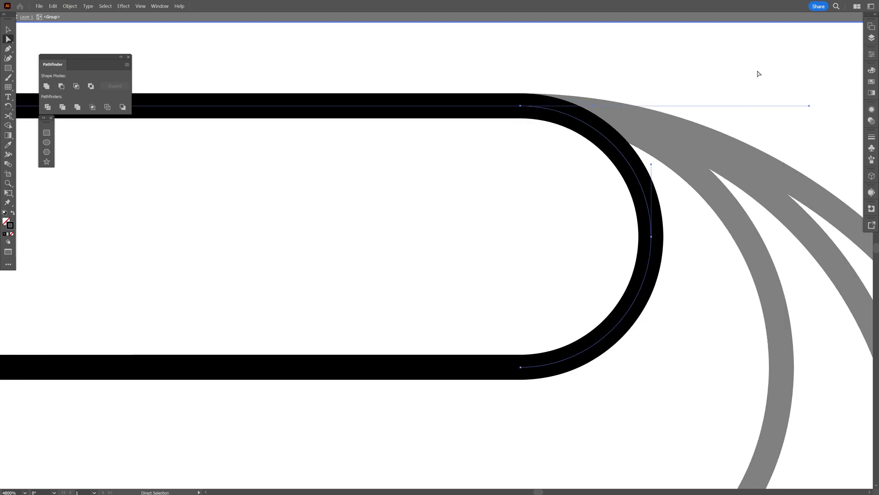
{"action": "left_click", "coordinate": [871, 55]}
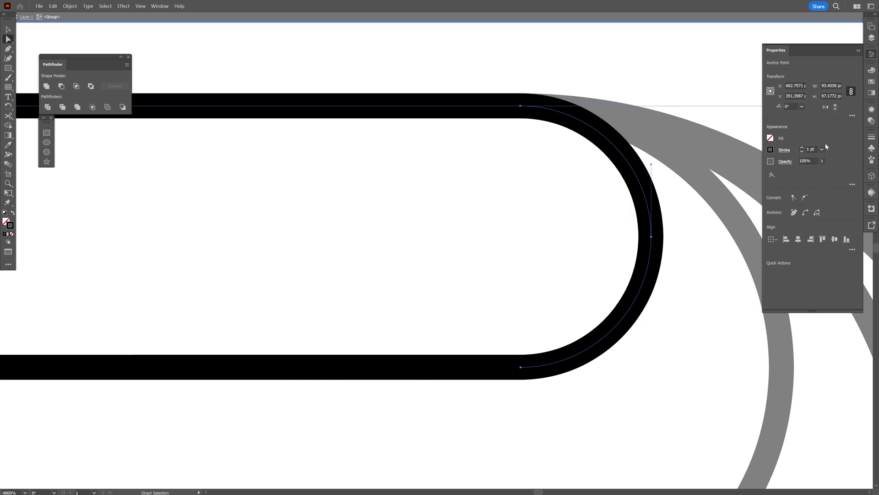
{"action": "left_click", "coordinate": [806, 212]}
Join the small upper arc's other end point to the end of the second line
{"action": "left_click_drag", "start_coordinate": [577, 223], "coordinate": [570, 153]}
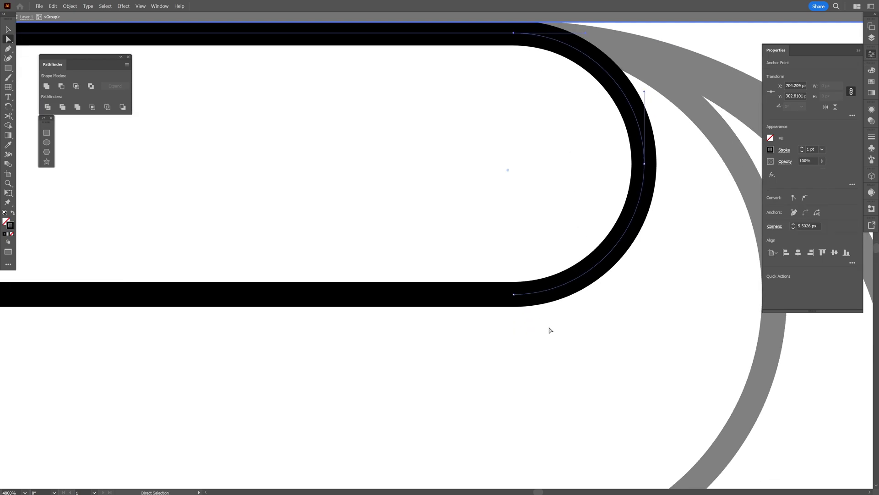
{"action": "left_click_drag", "start_coordinate": [548, 327], "coordinate": [456, 251]}
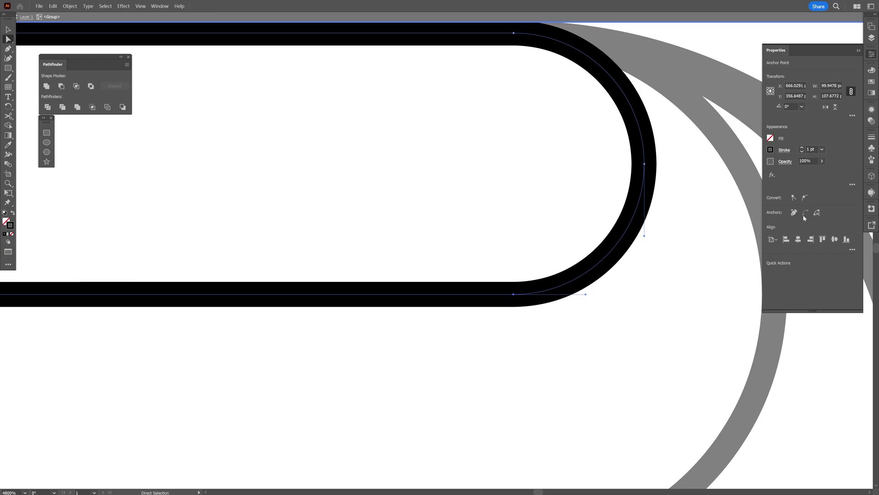
{"action": "left_click", "coordinate": [804, 215]}
Join both ends of the small lower terminal arc to the adjoining line end points to close the loop
{"action": "scroll", "coordinate": [377, 271], "scroll_direction": "down", "scroll_amount": 5}
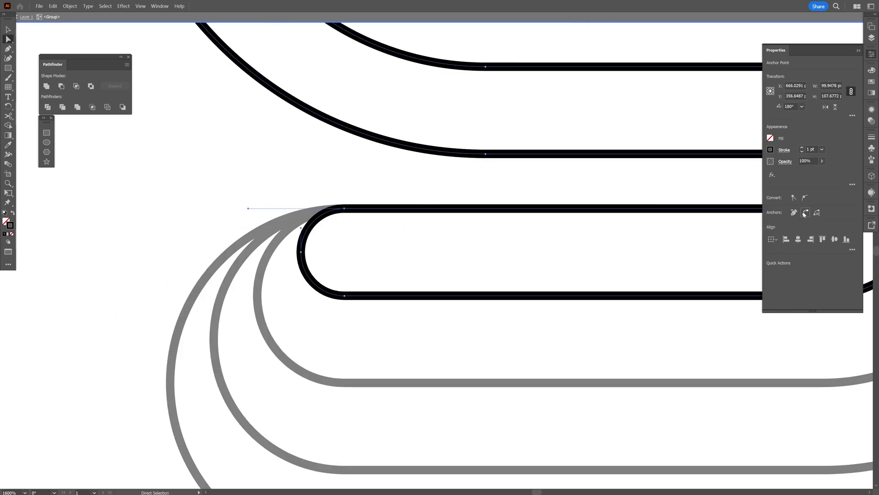
{"action": "left_click", "coordinate": [804, 210]}
{"action": "key", "text": "v"}
{"action": "scroll", "coordinate": [478, 280], "scroll_direction": "down", "scroll_amount": 4}
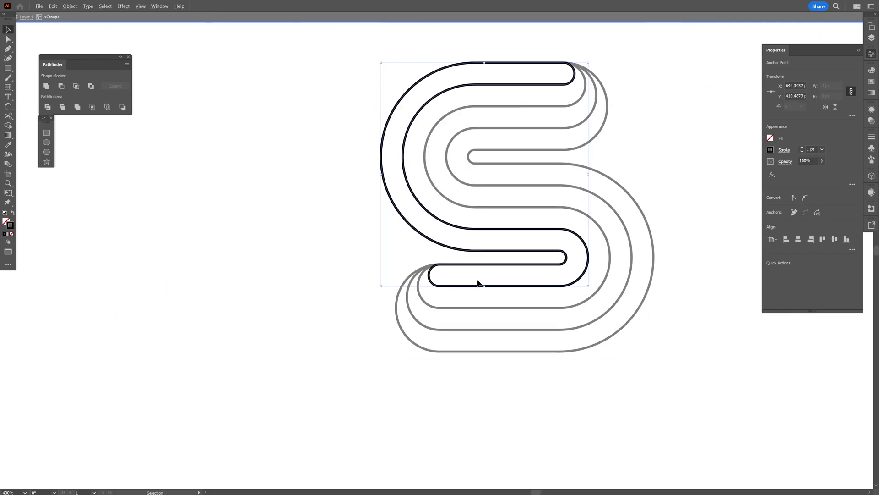
{"action": "left_click", "coordinate": [480, 275]}
{"action": "scroll", "coordinate": [460, 296], "scroll_direction": "up", "scroll_amount": 1}
{"action": "left_click_drag", "start_coordinate": [484, 274], "coordinate": [182, 347]}
{"action": "left_click_drag", "start_coordinate": [194, 338], "coordinate": [290, 405]}
{"action": "key", "text": "ctrl+z"}
{"action": "left_click_drag", "start_coordinate": [472, 303], "coordinate": [340, 325]}
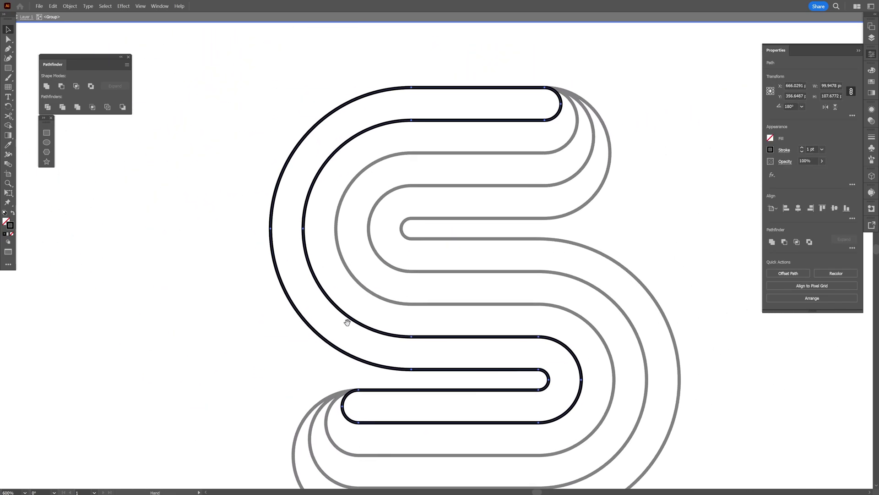
{"action": "left_click", "coordinate": [532, 106]}
{"action": "scroll", "coordinate": [532, 109], "scroll_direction": "up", "scroll_amount": 3}
{"action": "left_click_drag", "start_coordinate": [514, 126], "coordinate": [483, 101]}
{"action": "scroll", "coordinate": [482, 102], "scroll_direction": "up", "scroll_amount": 1}
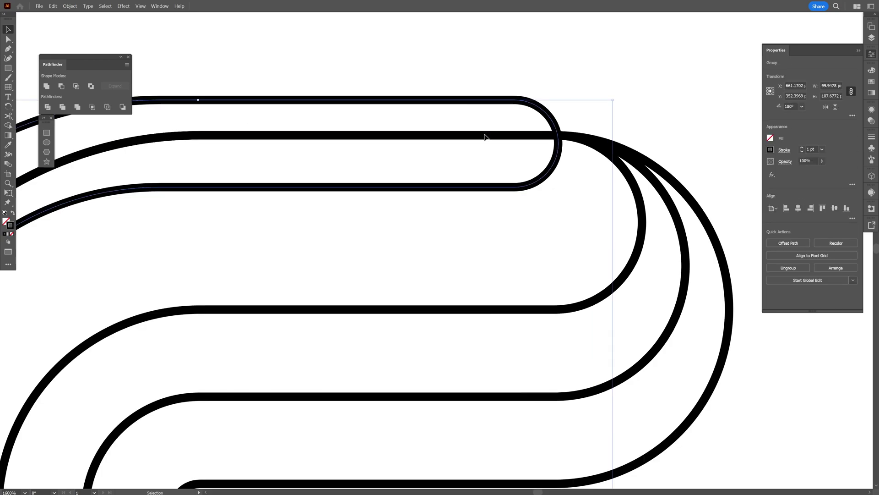
{"action": "key", "text": "ctrl+z"}
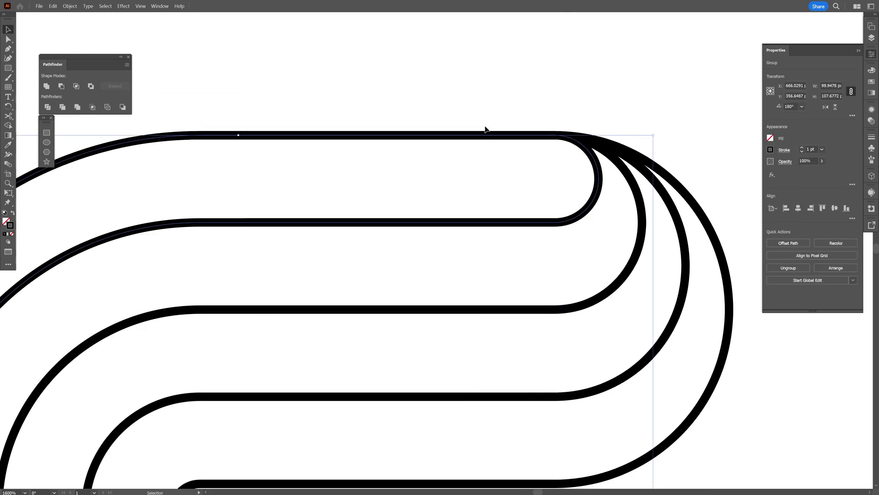
Send the group of the closed outer loop to the back of the stacking order
{"action": "right_click", "coordinate": [593, 200]}
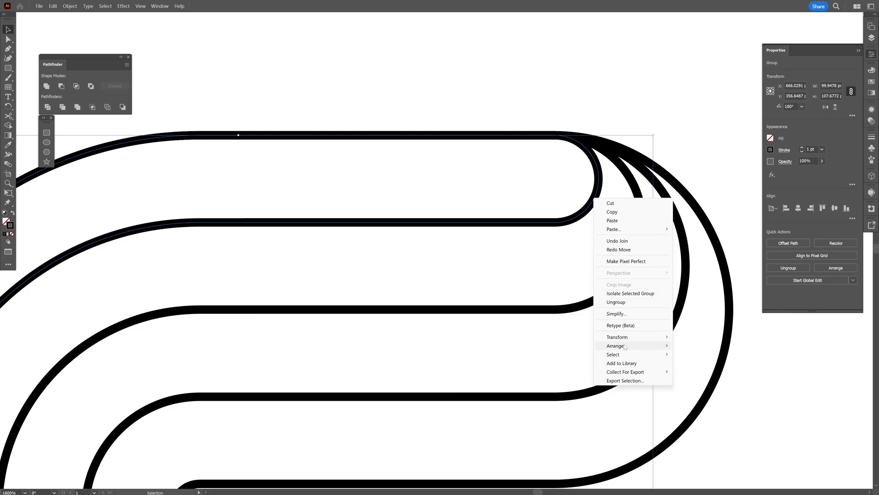
{"action": "mouse_move", "coordinate": [624, 347]}
{"action": "left_click", "coordinate": [705, 372]}
{"action": "left_click", "coordinate": [518, 152]}
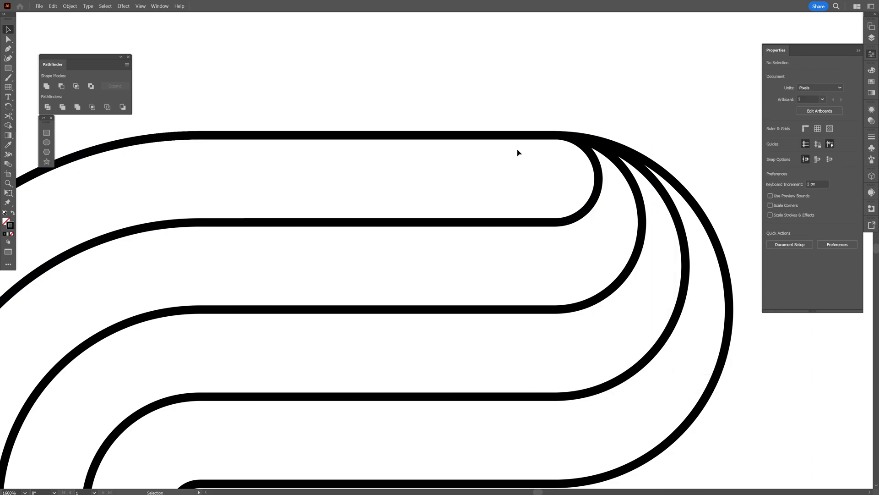
Group the open line paths of the second nested loop together with its terminal arcs
{"action": "left_click_drag", "start_coordinate": [514, 136], "coordinate": [499, 86]}
{"action": "key", "text": "ctrl+z"}
{"action": "left_click_drag", "start_coordinate": [570, 103], "coordinate": [590, 82]}
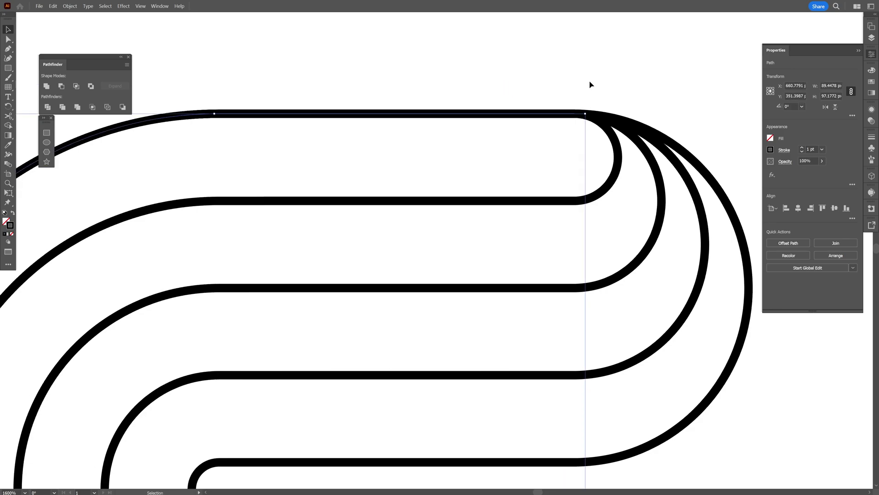
{"action": "left_click", "coordinate": [648, 156], "text": "shift"}
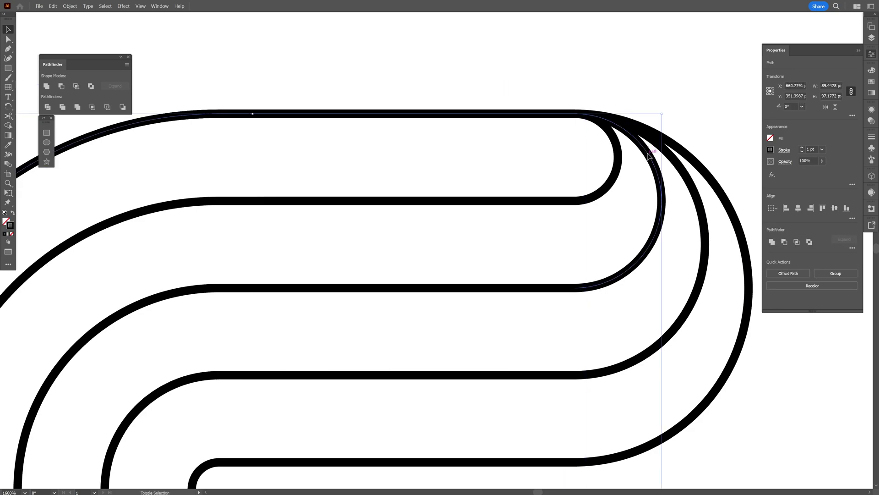
{"action": "left_click", "coordinate": [557, 288], "text": "shift"}
{"action": "scroll", "coordinate": [557, 289], "scroll_direction": "down", "scroll_amount": 5}
{"action": "scroll", "coordinate": [531, 458], "scroll_direction": "up", "scroll_amount": 4}
{"action": "right_click", "coordinate": [292, 371]}
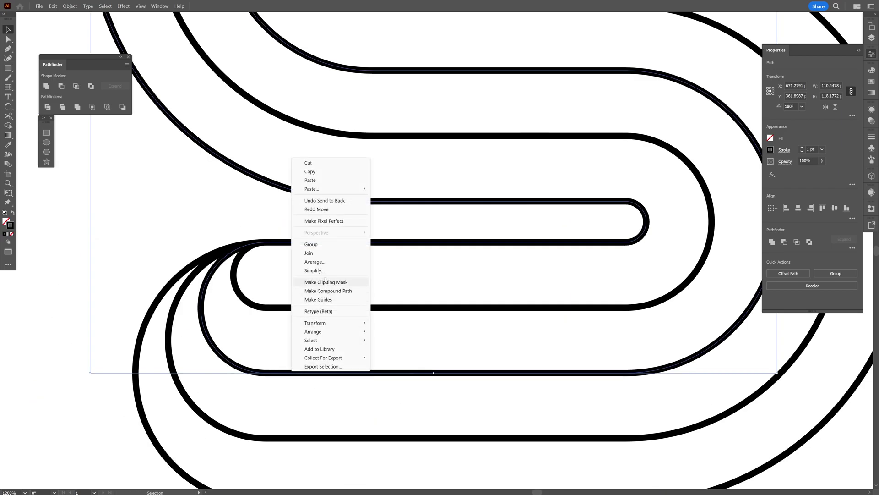
{"action": "left_click", "coordinate": [331, 244]}
Isolate the second loop's group and join the end points of its arcs to the adjoining lines
{"action": "left_click_drag", "start_coordinate": [466, 73], "coordinate": [416, 356]}
{"action": "double_click", "coordinate": [416, 355]}
{"action": "scroll", "coordinate": [416, 356], "scroll_direction": "down", "scroll_amount": 2}
{"action": "mouse_move", "coordinate": [511, 177]}
{"action": "left_mouse_down"}
{"action": "mouse_move", "coordinate": [504, 209]}
{"action": "mouse_move", "coordinate": [503, 180]}
{"action": "left_mouse_up"}
{"action": "scroll", "coordinate": [502, 184], "scroll_direction": "up", "scroll_amount": 3}
{"action": "key", "text": "a"}
{"action": "double_click", "coordinate": [430, 113]}
{"action": "key", "text": "v"}
Close the remaining nested loops the same way by joining their terminal arcs to the adjoining lines
{"action": "scroll", "coordinate": [429, 112], "scroll_direction": "down", "scroll_amount": 3}
{"action": "scroll", "coordinate": [277, 387], "scroll_direction": "up", "scroll_amount": 2}
{"action": "left_click", "coordinate": [314, 389]}
{"action": "left_click", "coordinate": [591, 290]}
{"action": "double_click", "coordinate": [339, 245]}
{"action": "key", "text": "a"}
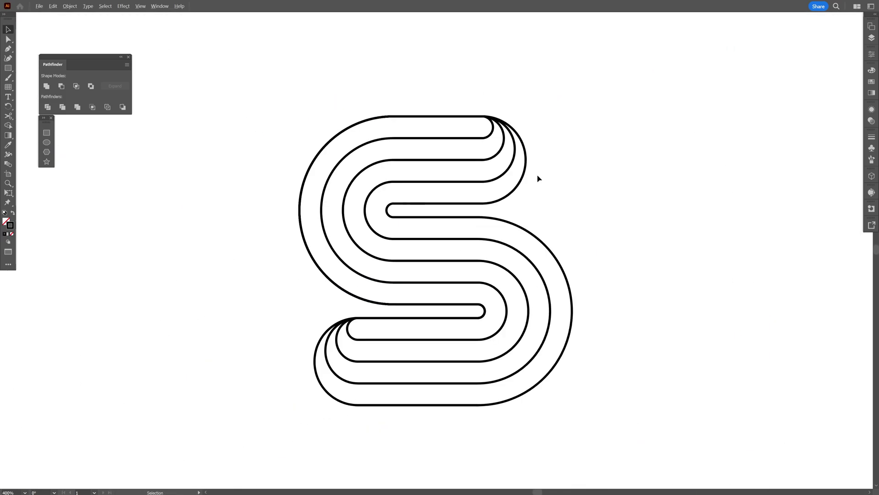
Select all the closed loops of the letter S and split them with the Pathfinder Divide operation
{"action": "left_click_drag", "start_coordinate": [538, 179], "coordinate": [620, 134]}
{"action": "key", "text": "ctrl+z"}
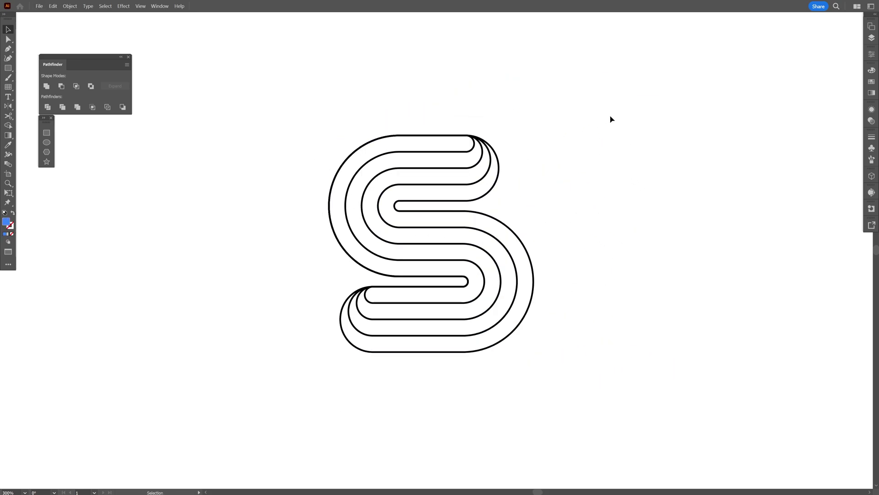
{"action": "left_click_drag", "start_coordinate": [605, 94], "coordinate": [392, 241]}
{"action": "key", "text": "ctrl+a"}
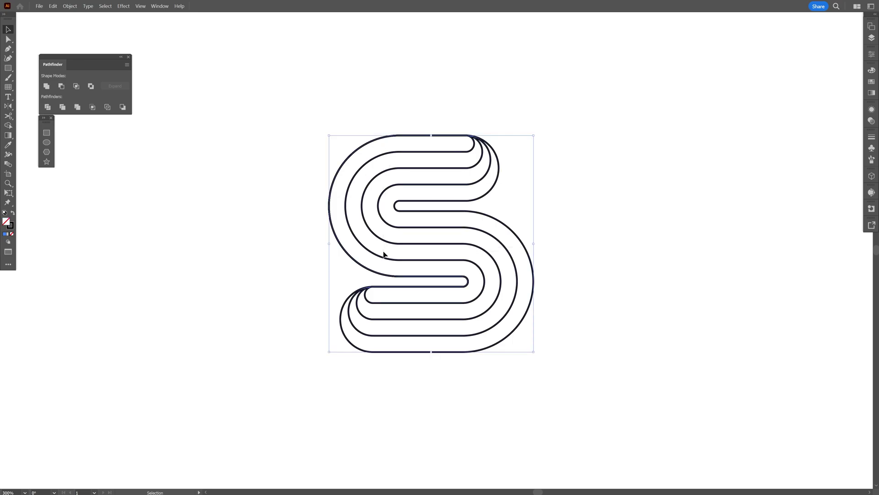
{"action": "left_click", "coordinate": [872, 54]}
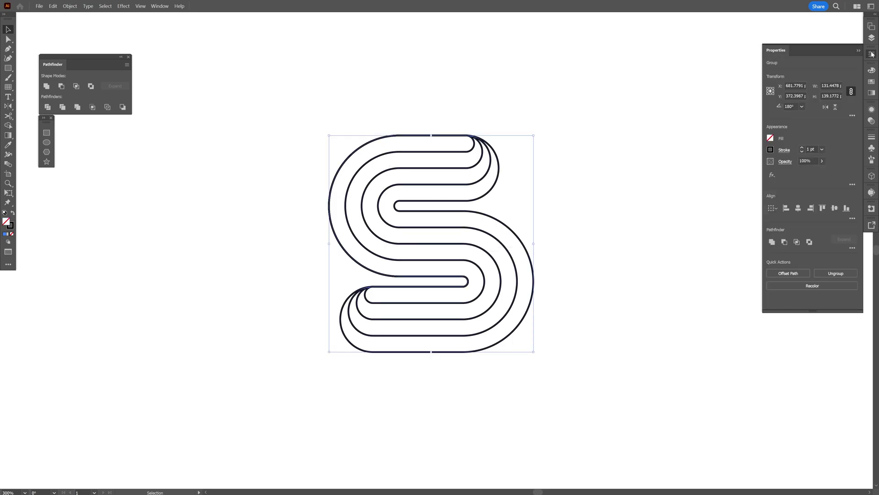
{"action": "left_click", "coordinate": [852, 249]}
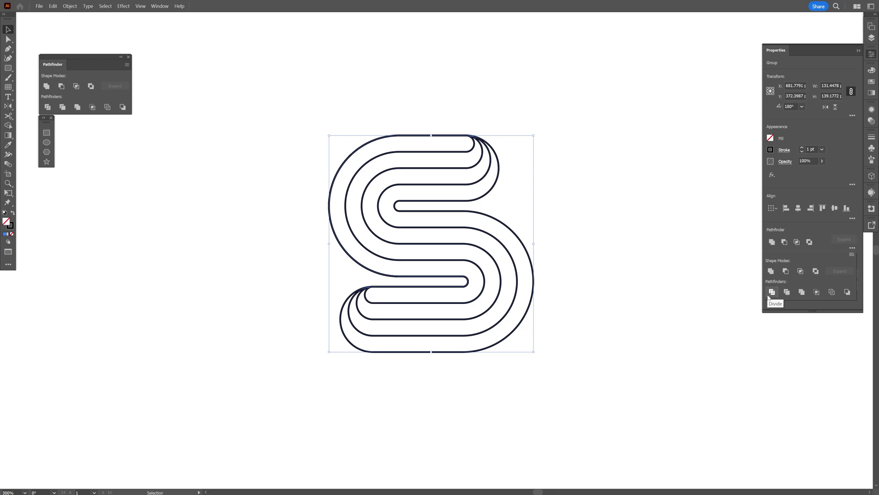
{"action": "left_click", "coordinate": [771, 293]}
{"action": "left_click", "coordinate": [610, 157]}
Ungroup the divided shapes of the letter S
{"action": "scroll", "coordinate": [477, 169], "scroll_direction": "up", "scroll_amount": 2}
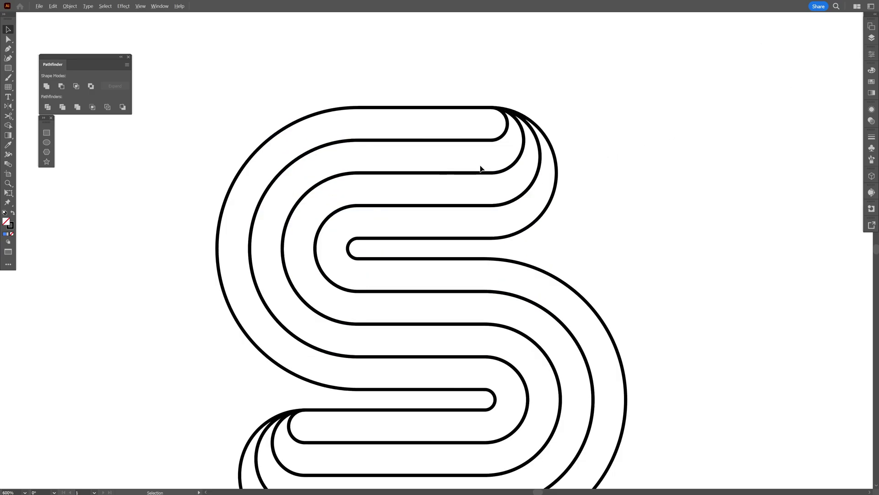
{"action": "left_click", "coordinate": [490, 176]}
{"action": "right_click", "coordinate": [490, 175]}
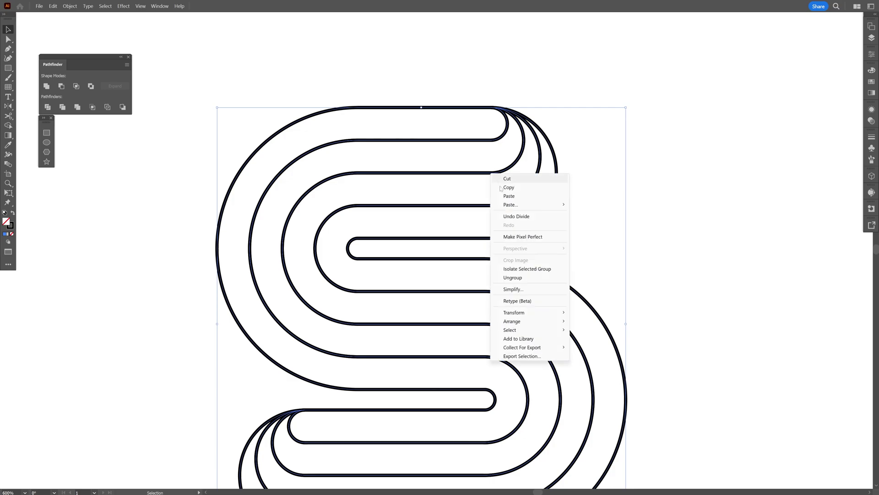
{"action": "left_click", "coordinate": [507, 277]}
{"action": "left_click_drag", "start_coordinate": [592, 226], "coordinate": [717, 218]}
{"action": "key", "text": "ctrl+z"}
{"action": "left_click", "coordinate": [717, 218]}
Swap the shapes' fill and stroke, and fill the four bands yellow, pink, purple and blue from the letter's upper outer edge inward
{"action": "left_click_drag", "start_coordinate": [648, 168], "coordinate": [626, 133]}
{"action": "left_click_drag", "start_coordinate": [188, 281], "coordinate": [187, 282]}
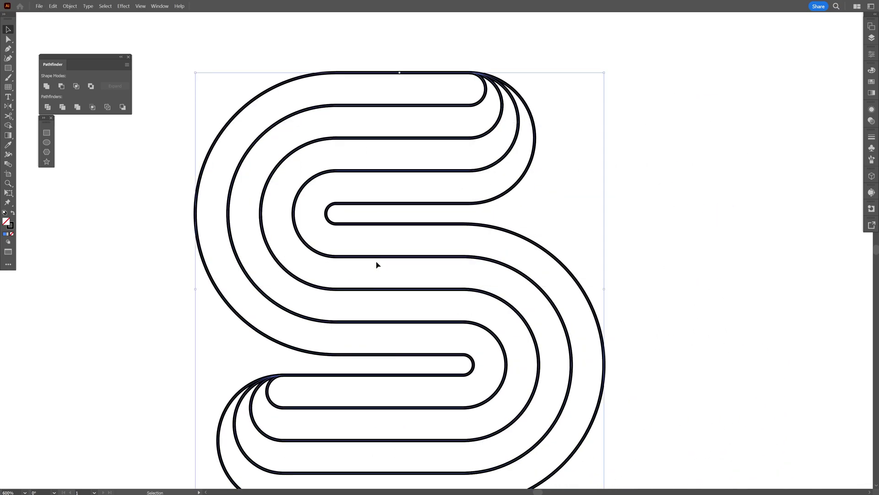
{"action": "key", "text": "shift+x"}
{"action": "mouse_move", "coordinate": [451, 264]}
{"action": "left_mouse_down"}
{"action": "mouse_move", "coordinate": [488, 221]}
{"action": "mouse_move", "coordinate": [496, 229]}
{"action": "left_mouse_up"}
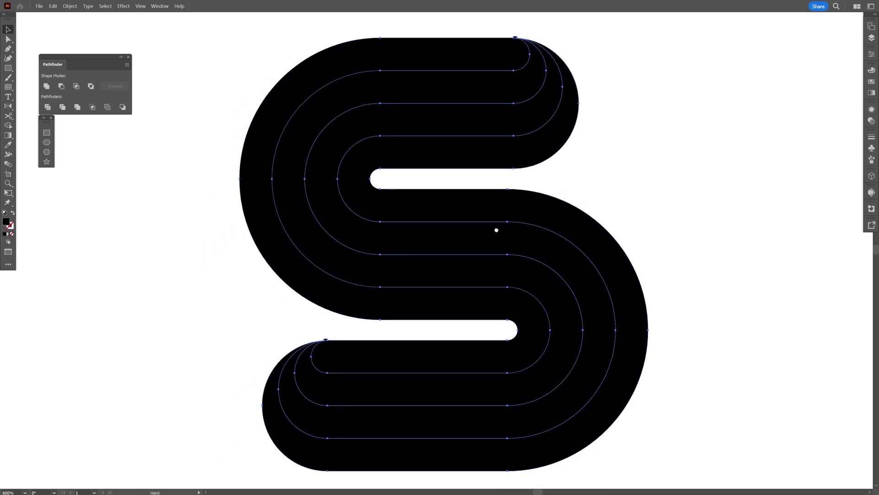
{"action": "left_click", "coordinate": [700, 214]}
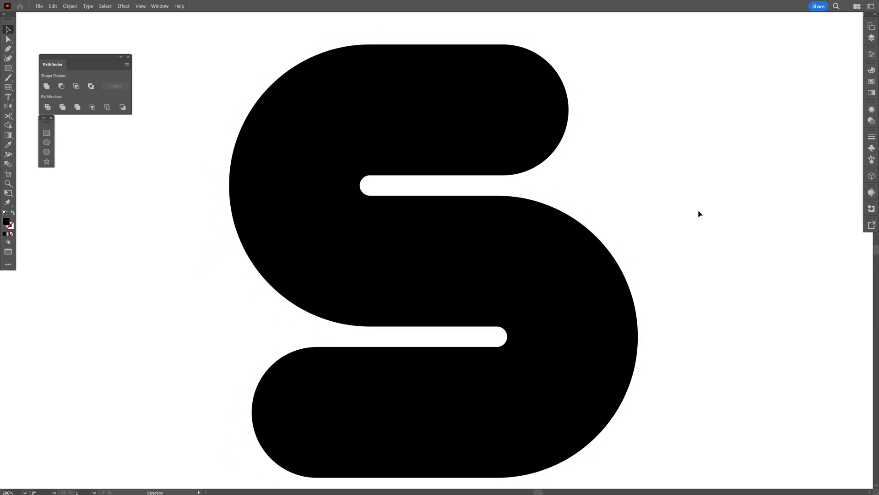
{"action": "left_click", "coordinate": [607, 273]}
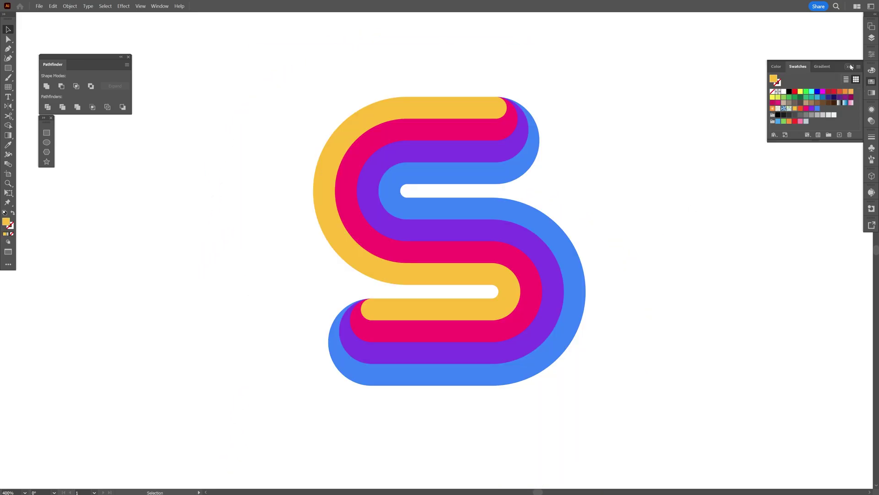
{"action": "left_click", "coordinate": [850, 67]}
Select all the colored bands and apply the Inflate type of the 3D and Materials effect
{"action": "key", "text": "ctrl+a"}
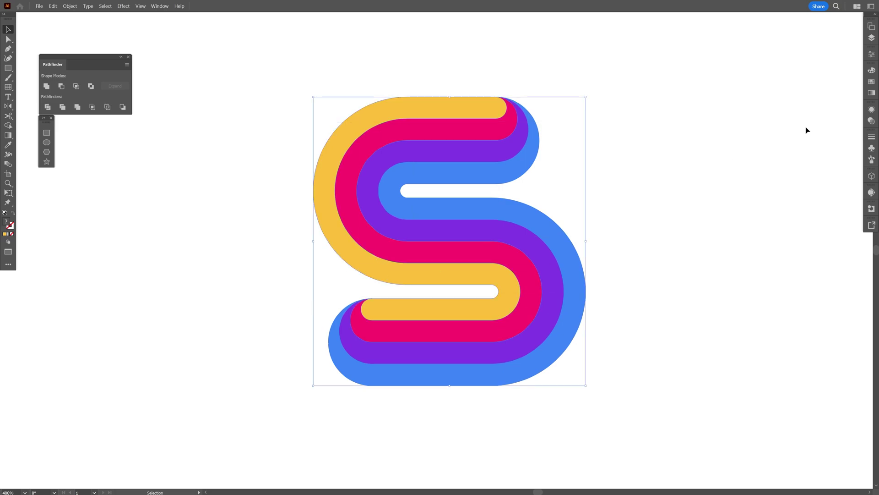
{"action": "left_click", "coordinate": [871, 177]}
{"action": "left_click", "coordinate": [858, 149]}
{"action": "left_click", "coordinate": [161, 6]}
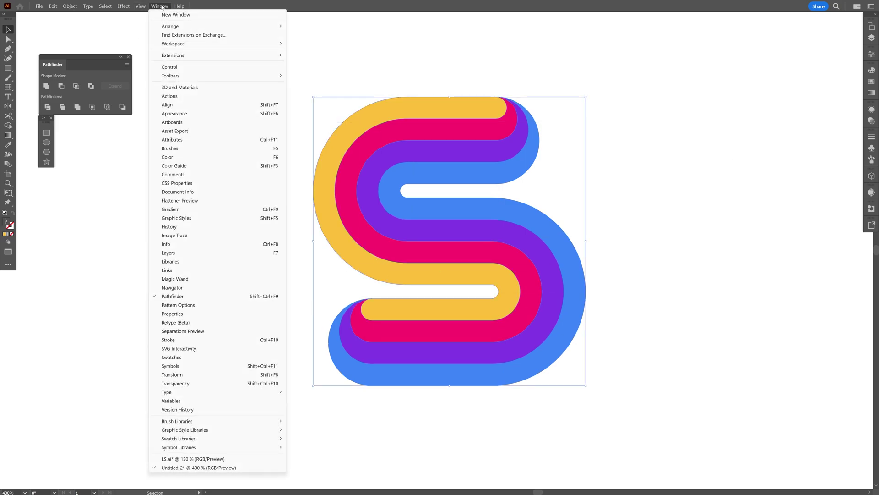
{"action": "left_click", "coordinate": [203, 88]}
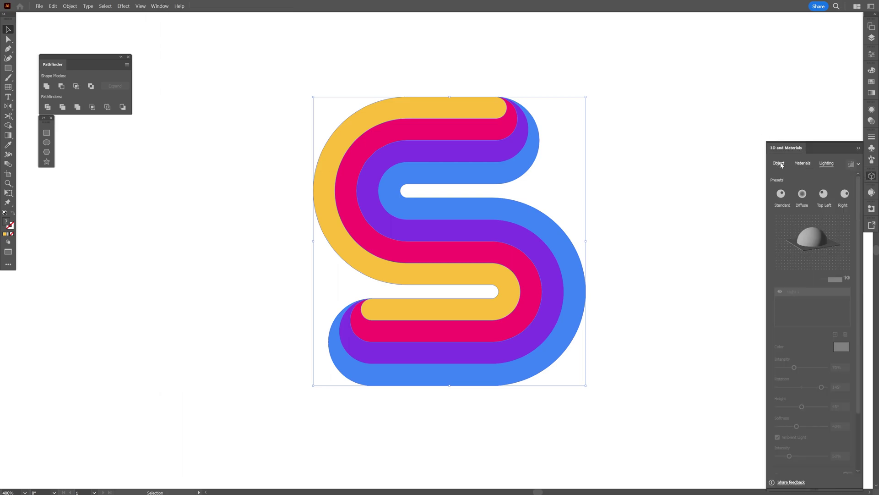
{"action": "left_click", "coordinate": [781, 164]}
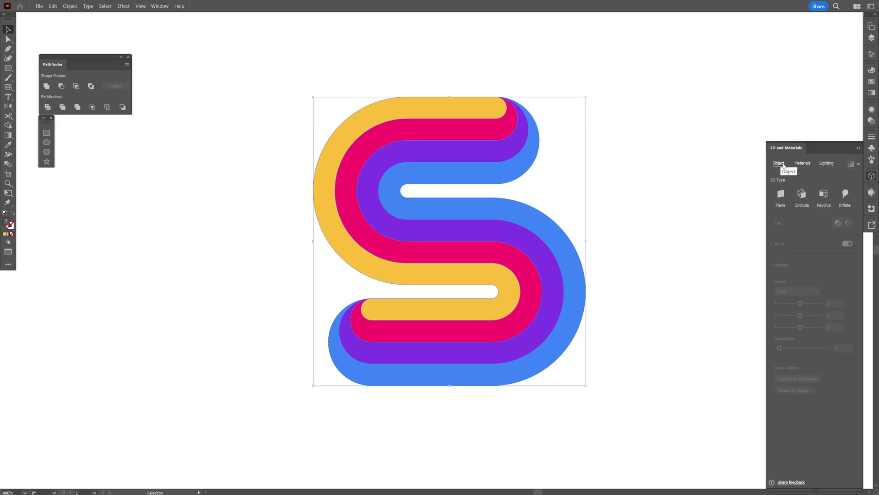
{"action": "left_click", "coordinate": [846, 195]}
Set the yellow band's material roughness to 0.29 and metallic to 0.12, and render it with ray tracing
{"action": "left_click", "coordinate": [800, 166]}
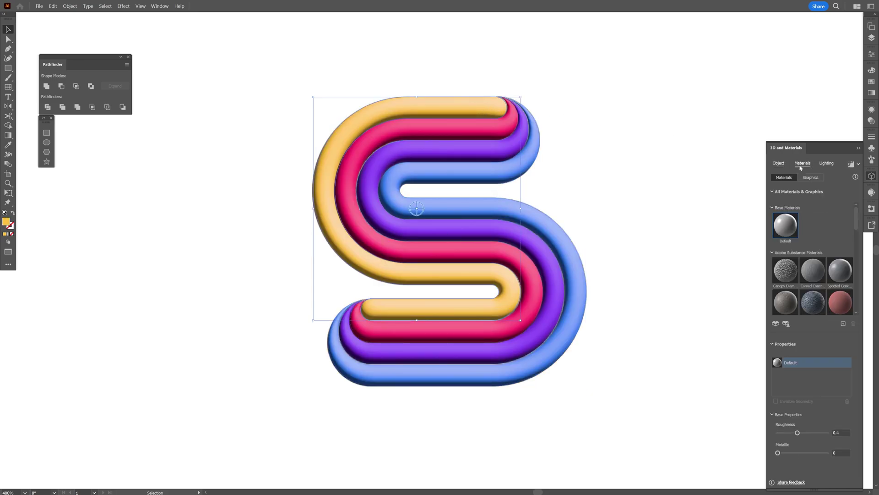
{"action": "left_click", "coordinate": [842, 433]}
{"action": "scroll", "coordinate": [842, 434], "scroll_direction": "up", "scroll_amount": 8}
{"action": "left_click", "coordinate": [841, 452]}
{"action": "type", "text": "0.03"}
{"action": "key", "text": "Return"}
{"action": "left_click", "coordinate": [851, 164]}
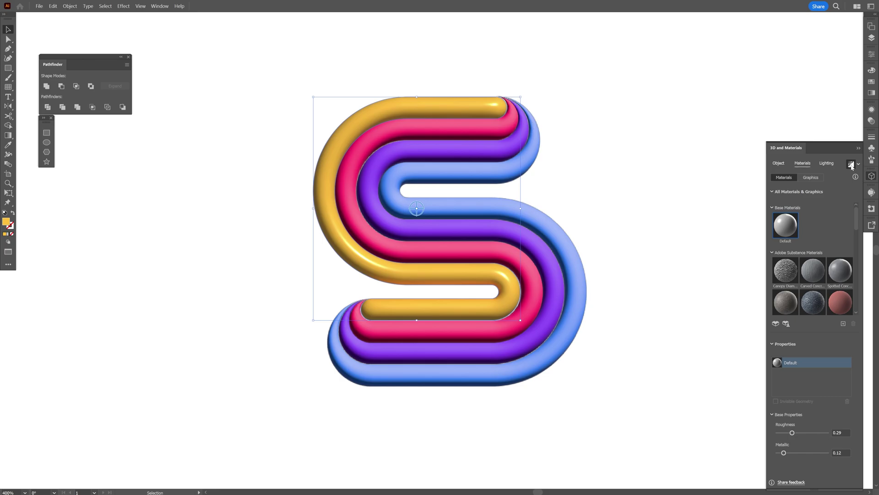
Set the depth of the inflated bands to 0 px and their perspective to 160°, starting with the yellow one
{"action": "left_click", "coordinate": [827, 163]}
{"action": "left_click", "coordinate": [779, 166]}
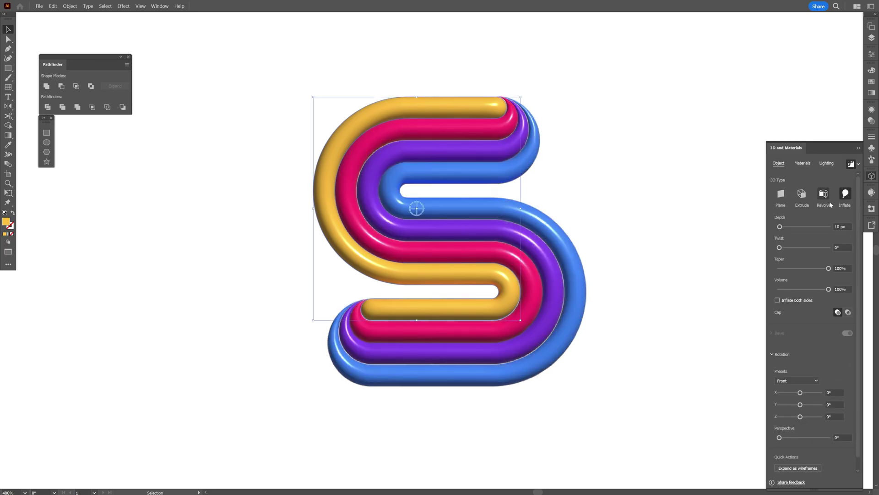
{"action": "left_click_drag", "start_coordinate": [780, 226], "coordinate": [753, 226]}
{"action": "left_click_drag", "start_coordinate": [785, 438], "coordinate": [830, 438]}
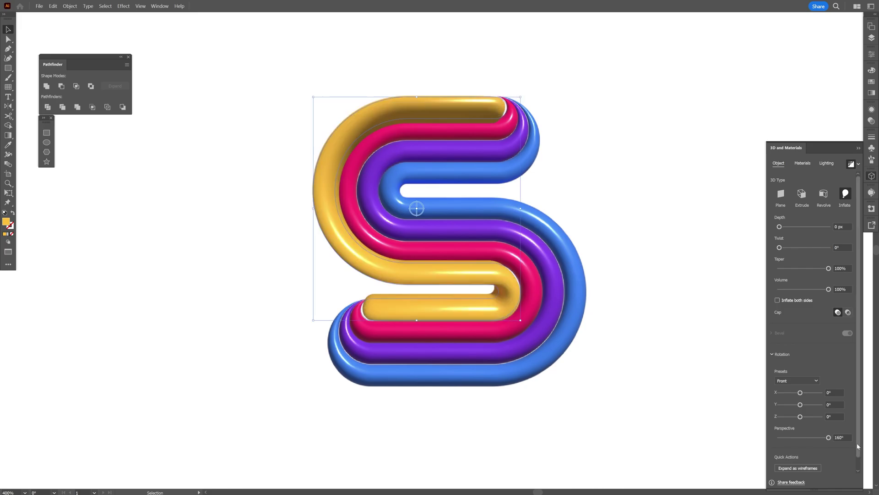
{"action": "left_click", "coordinate": [507, 133]}
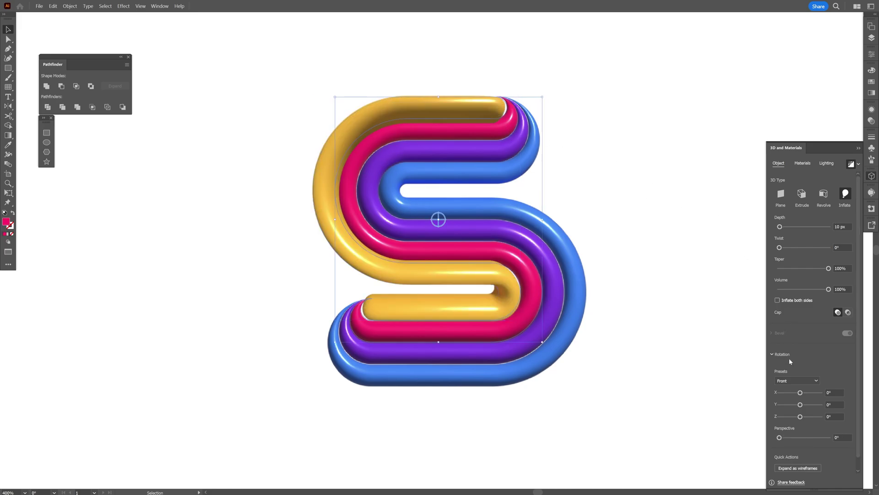
{"action": "left_click", "coordinate": [536, 86]}
Adjust the size and position of the inflated bands to close the gaps between them at the terminals
{"action": "scroll", "coordinate": [501, 82], "scroll_direction": "up", "scroll_amount": 1}
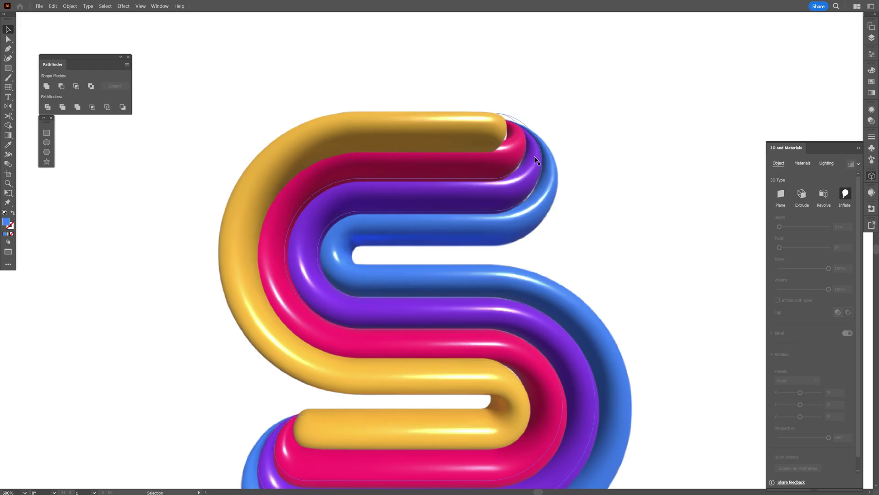
{"action": "left_click_drag", "start_coordinate": [533, 169], "coordinate": [499, 133]}
{"action": "left_click_drag", "start_coordinate": [259, 418], "coordinate": [262, 423]}
{"action": "left_click_drag", "start_coordinate": [643, 250], "coordinate": [638, 250]}
{"action": "left_click", "coordinate": [600, 184]}
{"action": "left_click_drag", "start_coordinate": [436, 303], "coordinate": [433, 302]}
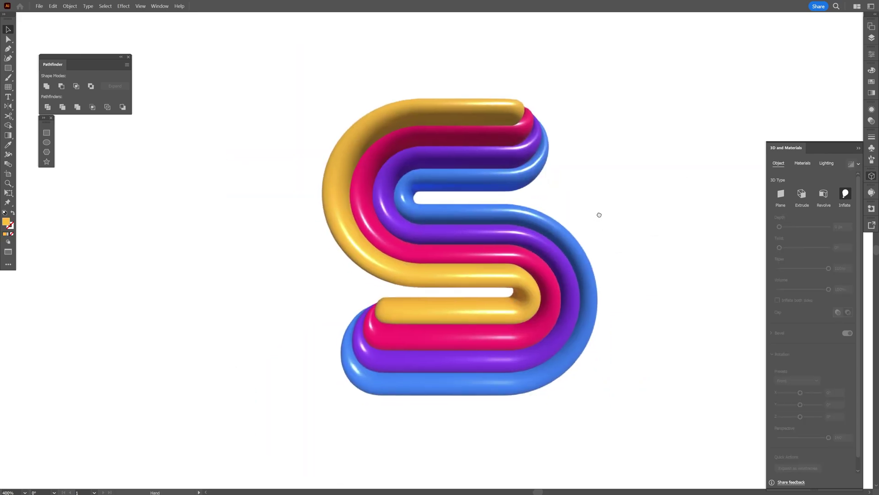